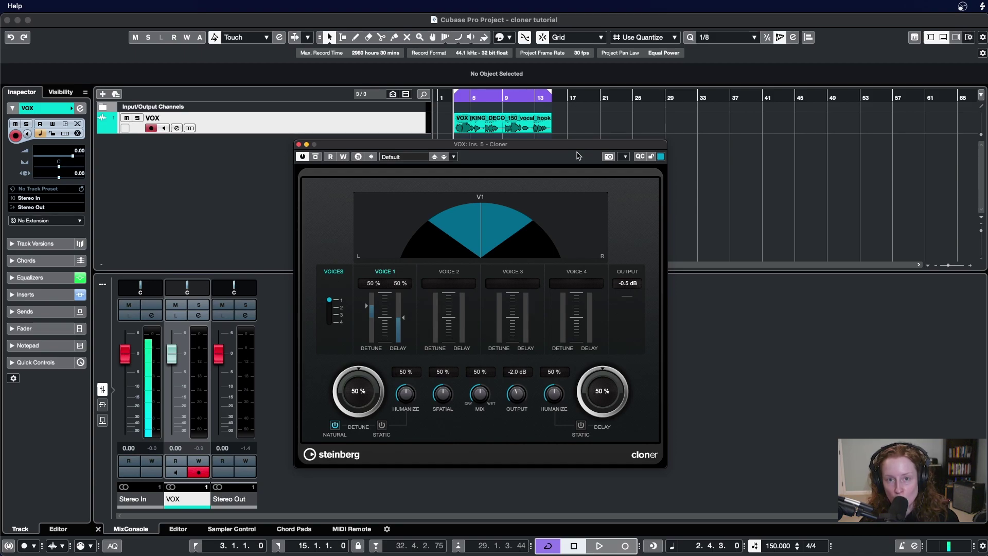
- Raise the Cloner's voice count on the VOX track from 1 to 4
left_click(202, 231)
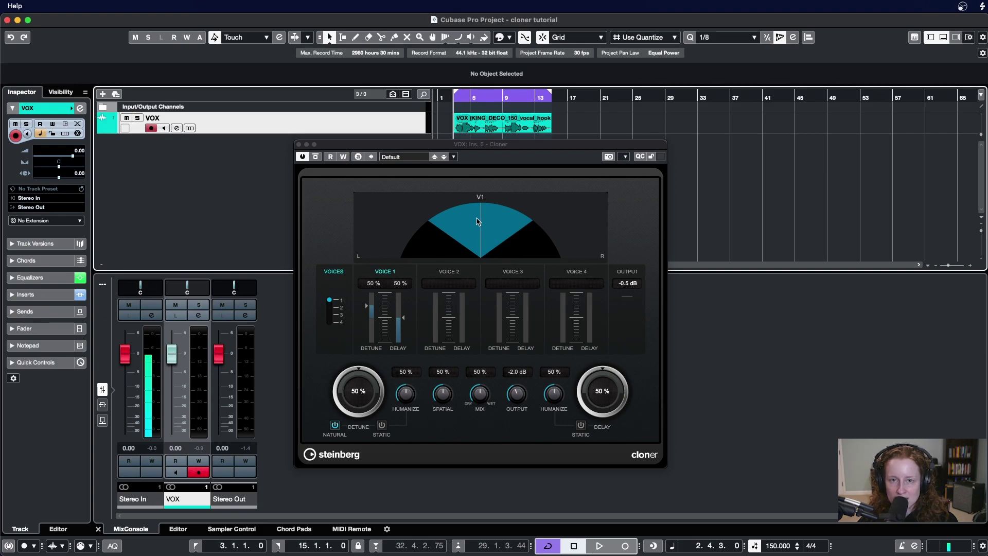
left_click(319, 259)
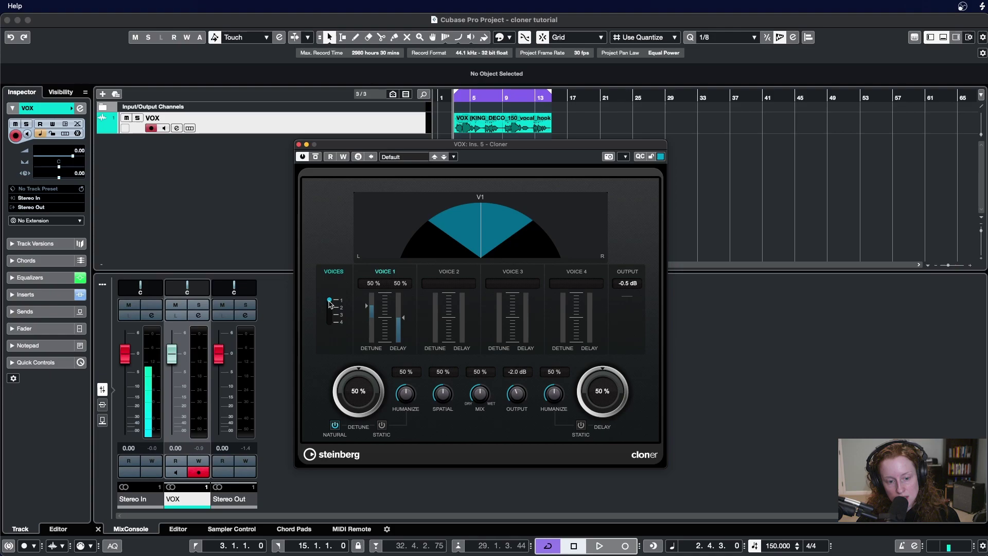
left_click_drag(330, 302, 332, 335)
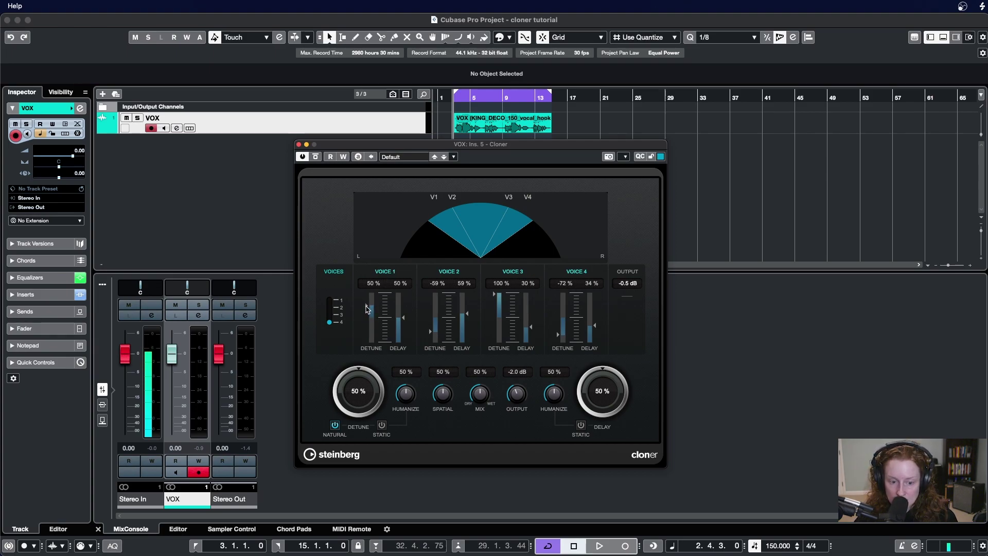
- Bring Voice 1's detune down to 0 %
left_click_drag(367, 309, 372, 330)
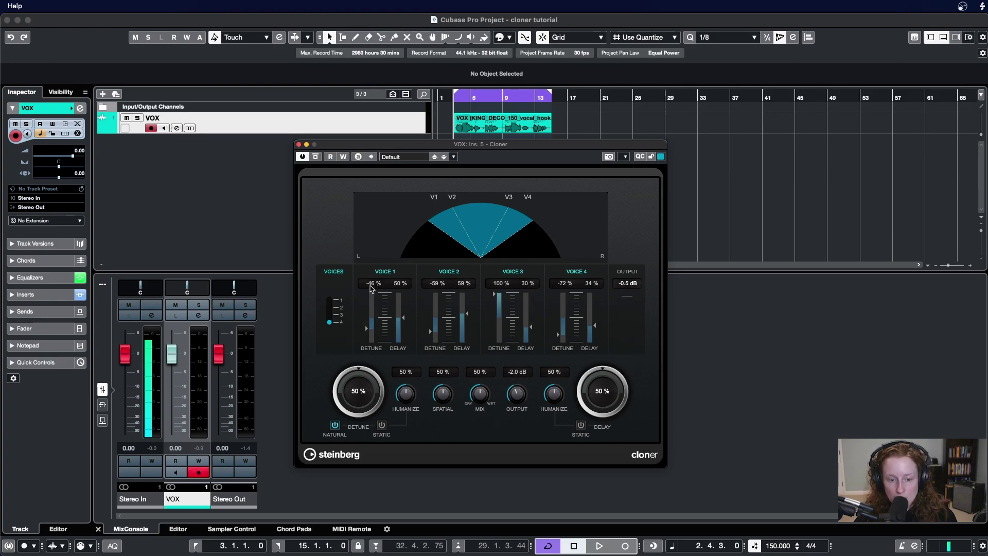
double_click(371, 283)
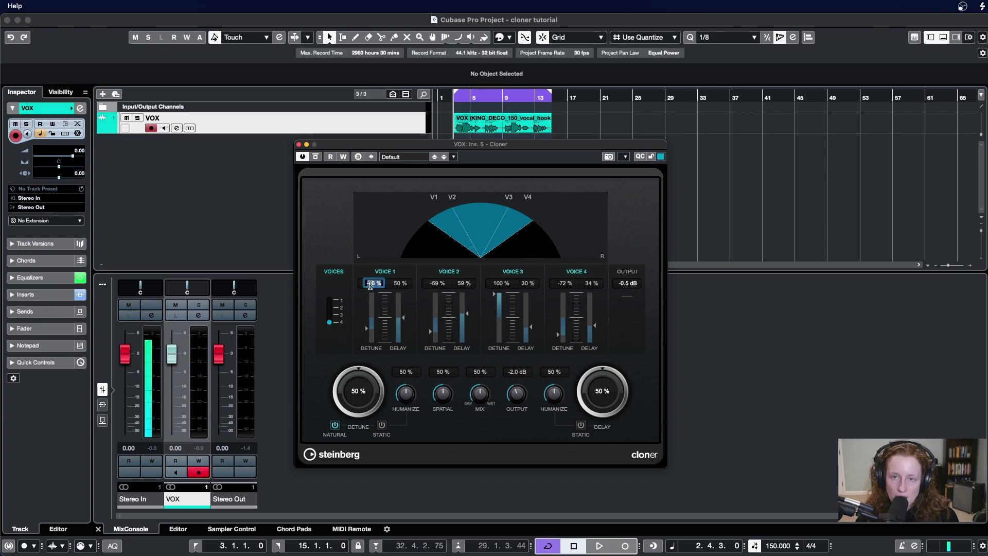
type("50")
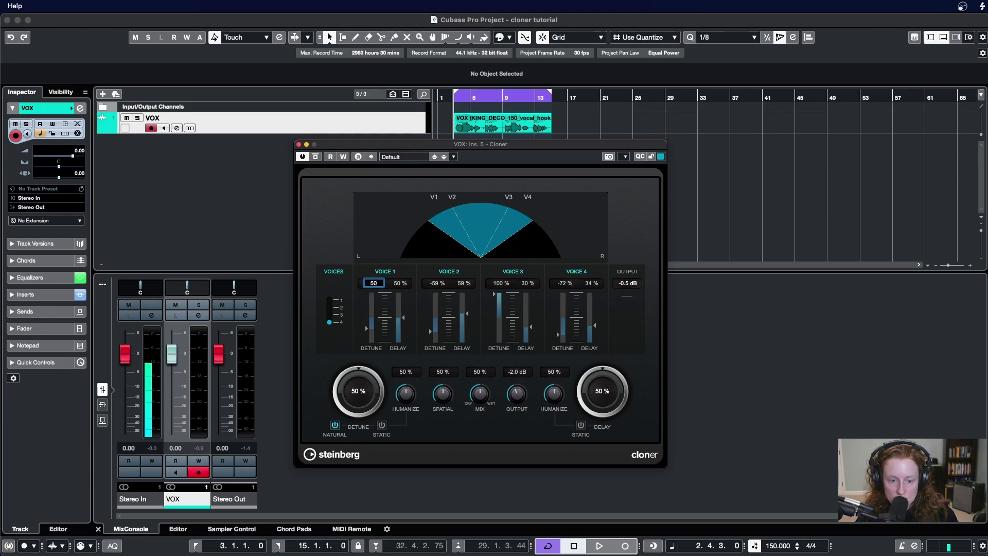
key("Return")
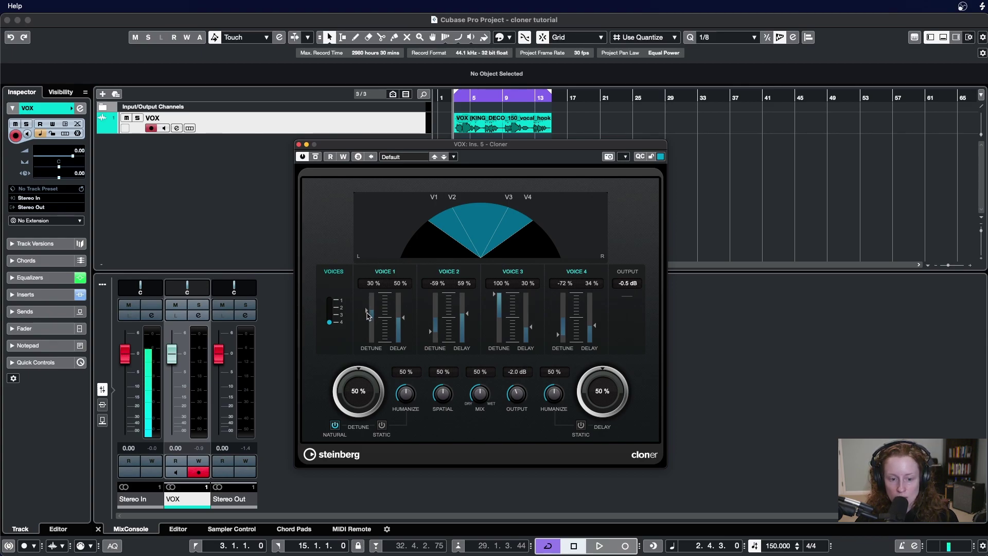
mouse_move(370, 309)
left_mouse_down()
mouse_move(367, 350)
mouse_move(377, 274)
mouse_move(371, 322)
left_mouse_up()
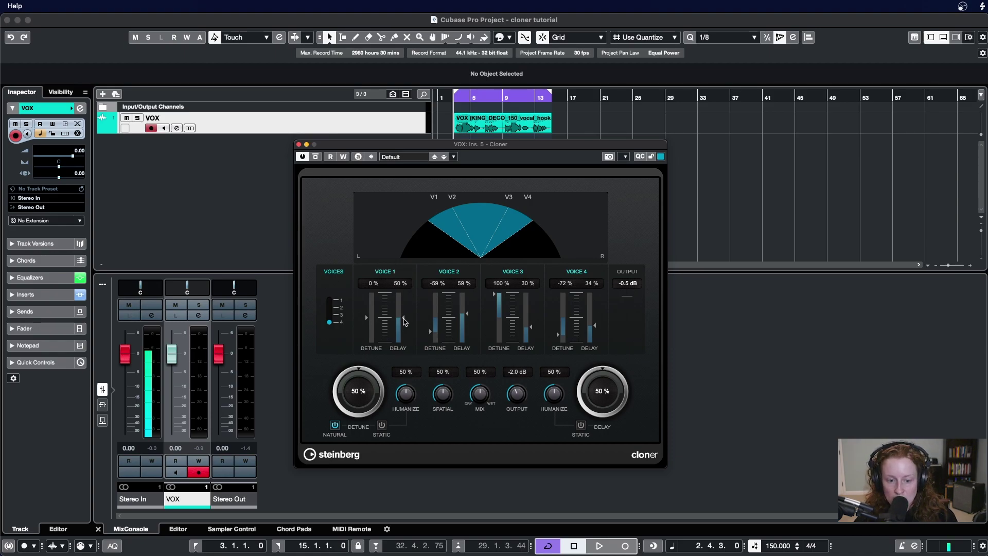
- Set Voice 1's delay back to 50 %
mouse_move(404, 322)
left_mouse_down()
mouse_move(402, 307)
mouse_move(401, 332)
mouse_move(400, 307)
left_mouse_up()
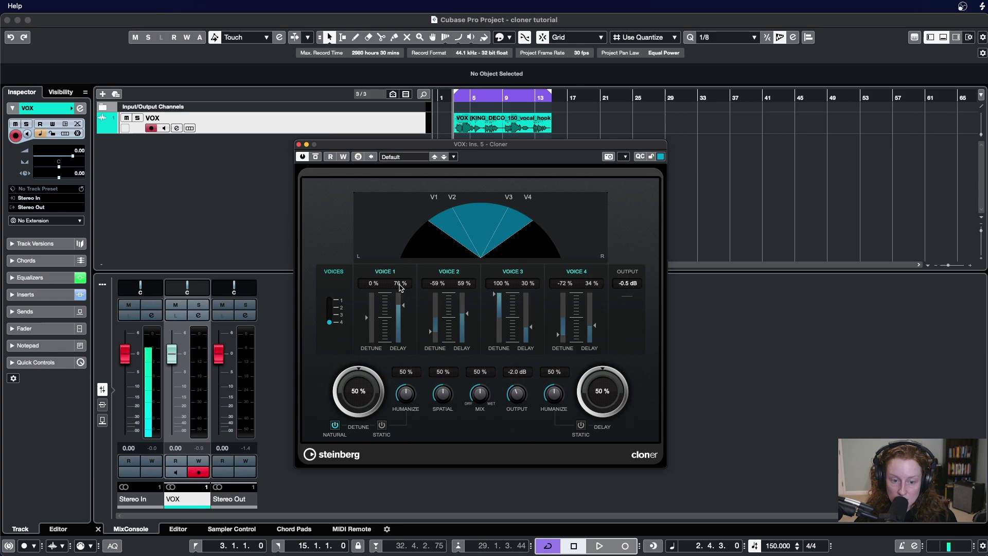
left_click(399, 284)
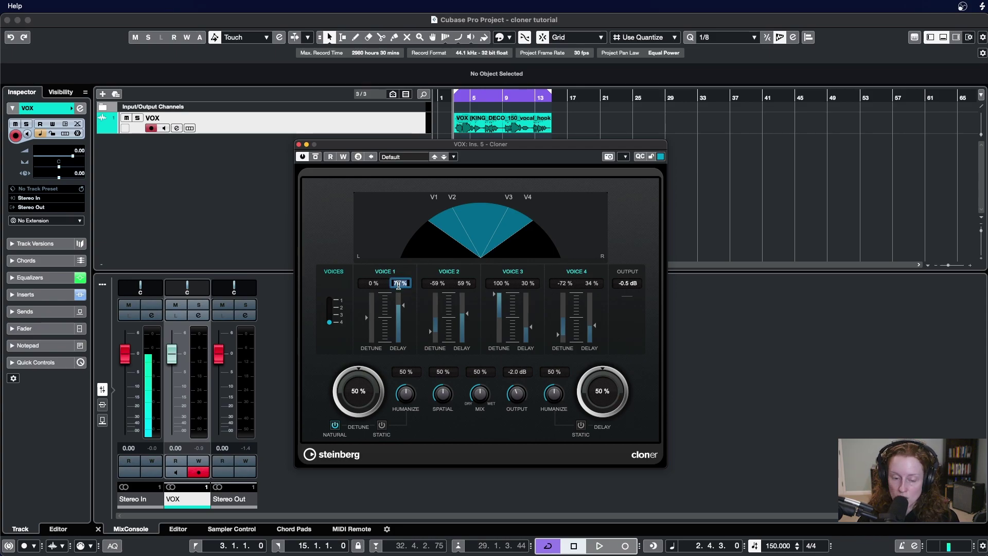
type("50")
key("Return")
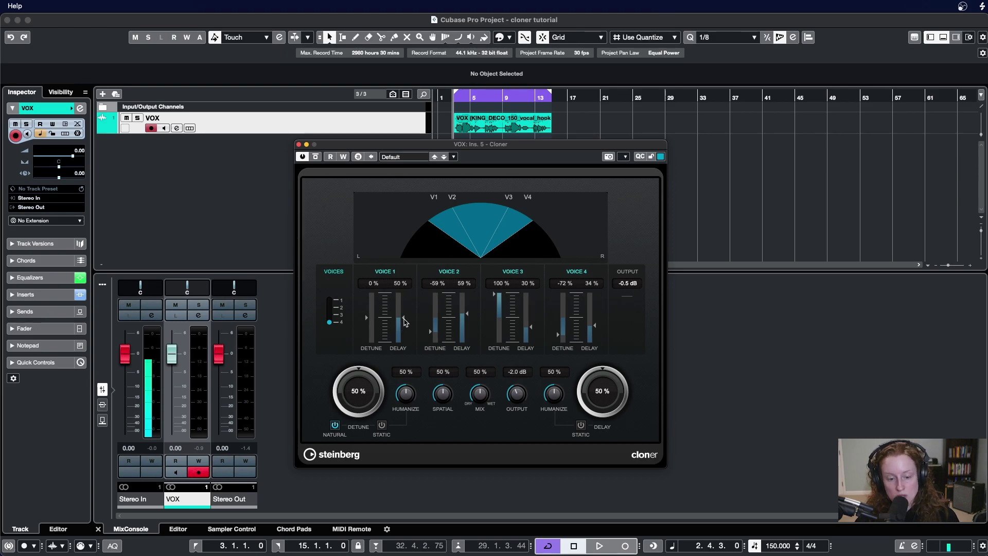
- Retune the four voices' detune/delay to 50/55, -54/63, 100/30 and 74/34 percent
left_click_drag(404, 322, 411, 286)
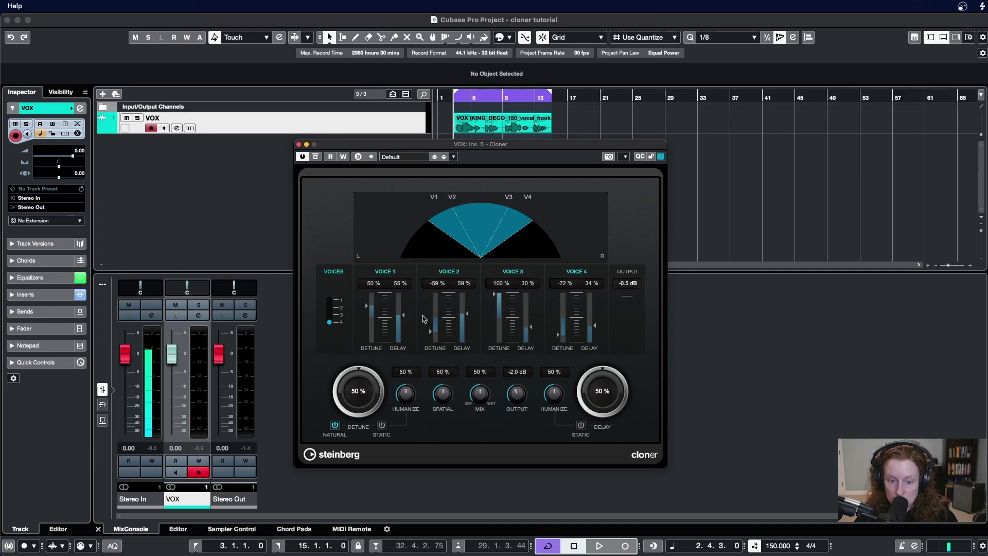
left_click_drag(427, 339, 467, 313)
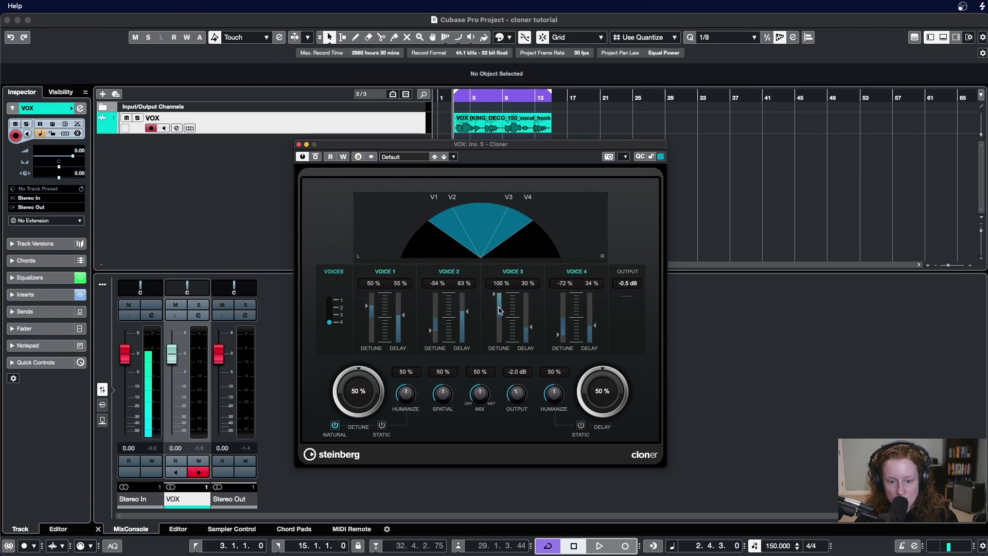
left_click(497, 307)
left_click_drag(497, 308, 497, 294)
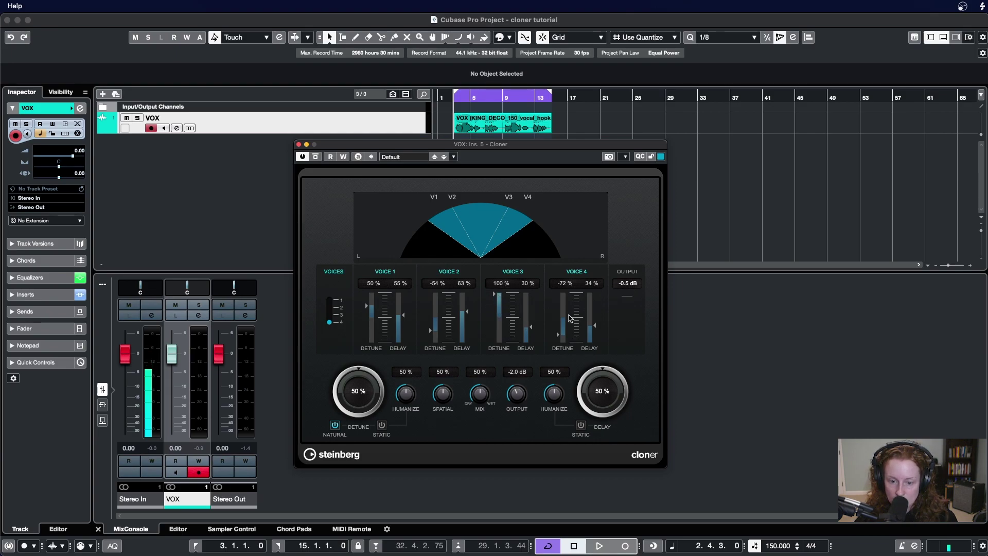
left_click_drag(560, 318, 561, 300)
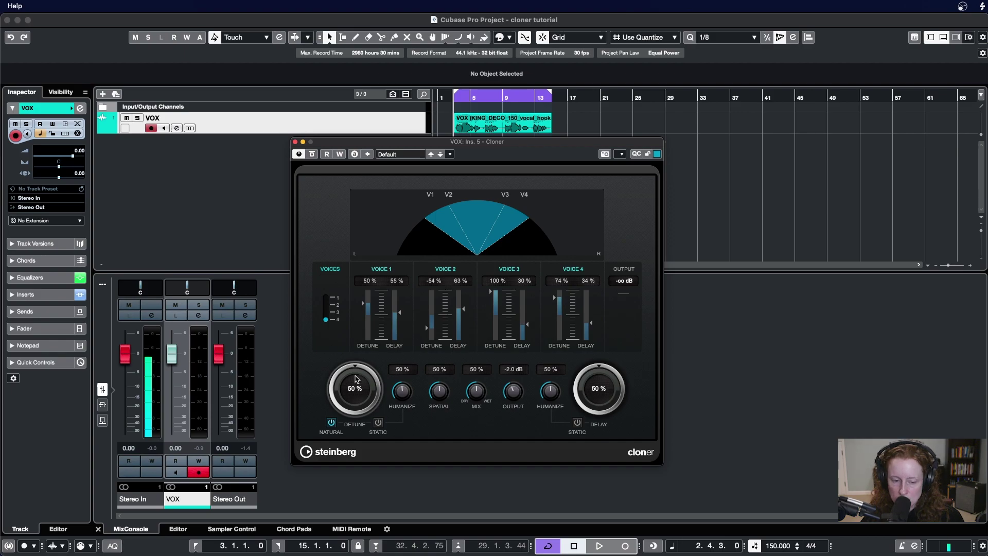
- Sweep the overall Detune knob down to 0 % and back up to 100 %
left_click_drag(356, 379, 329, 438)
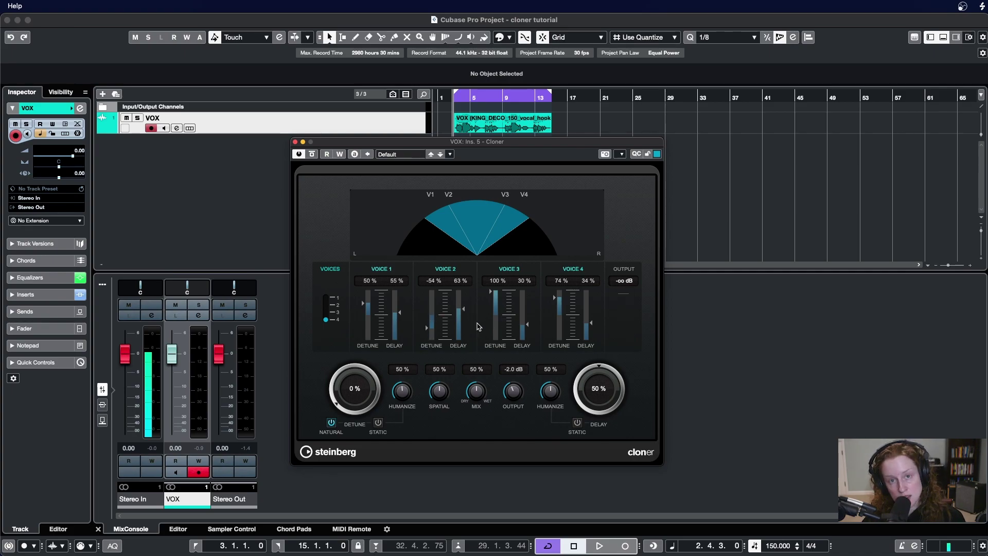
left_click_drag(373, 388, 351, 360)
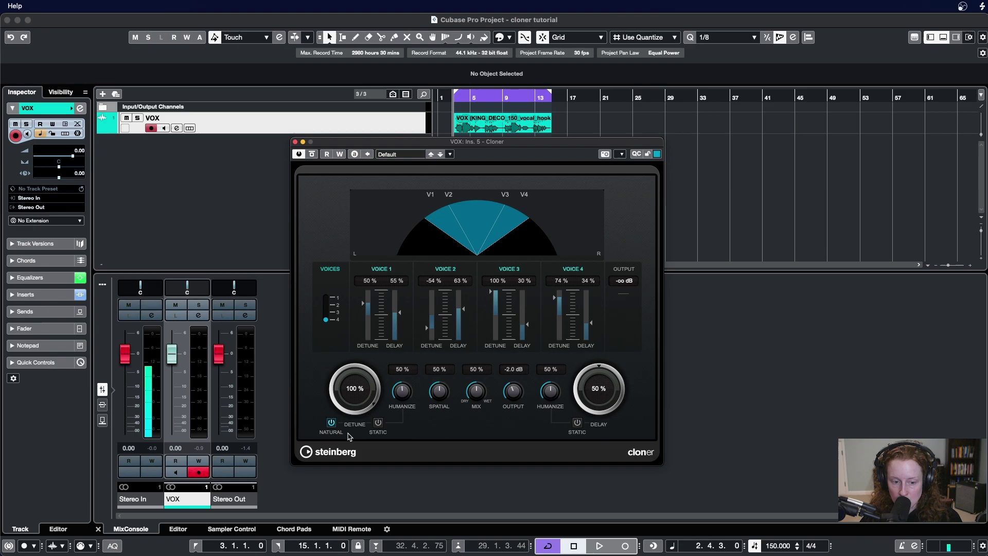
- Enable Static detune in the Cloner, leaving Natural detune switched on
left_click(347, 432)
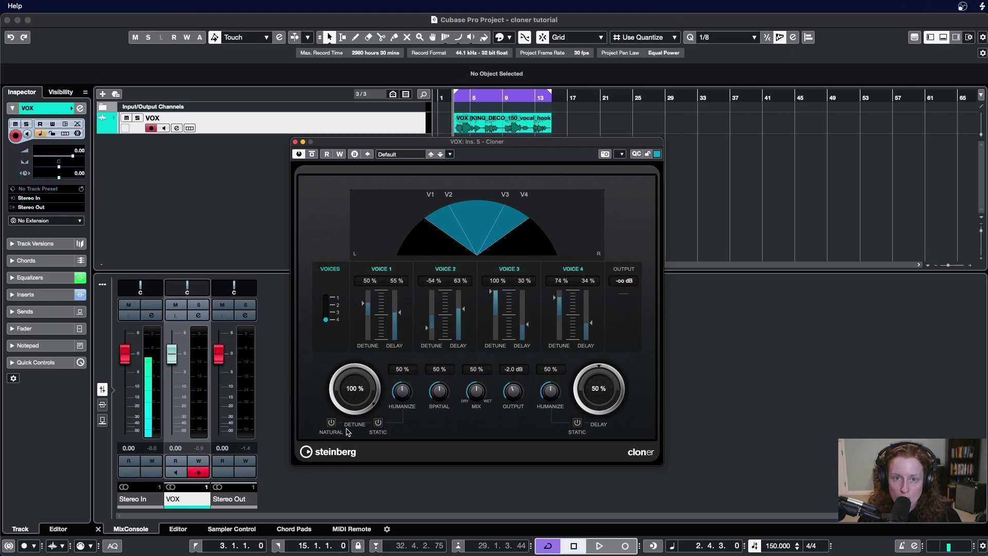
left_click(345, 432)
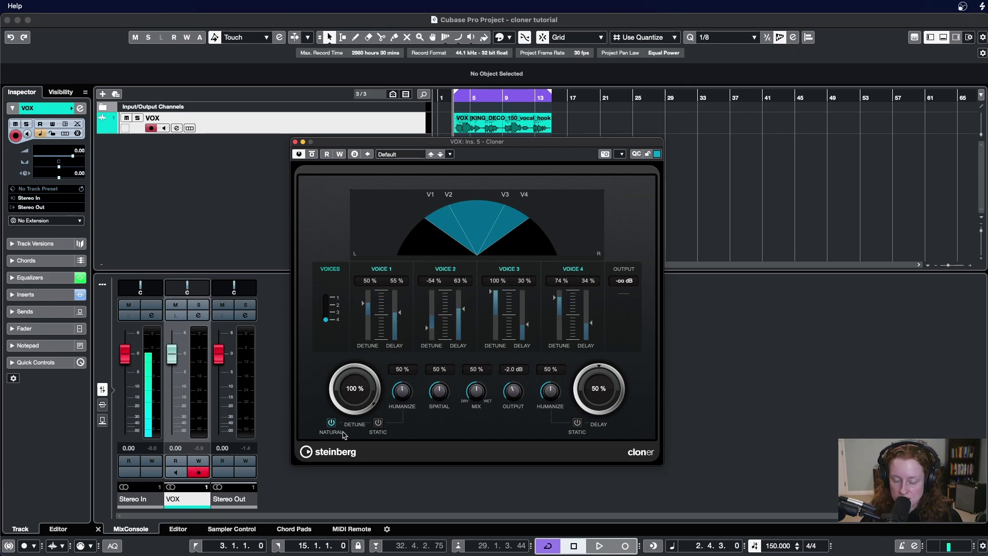
left_click(377, 423)
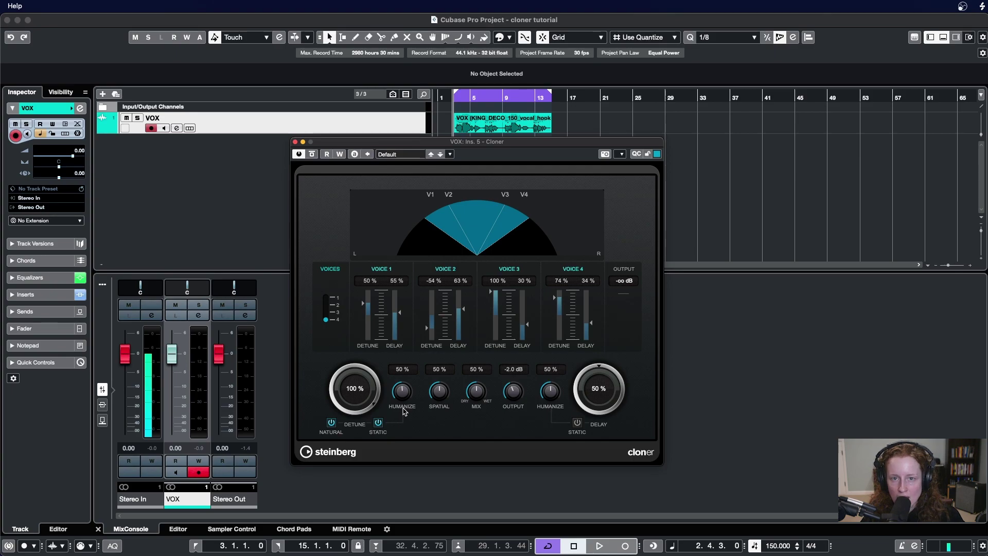
- Bring the Detune section's Humanize knob to 50 %
left_click_drag(404, 408, 385, 303)
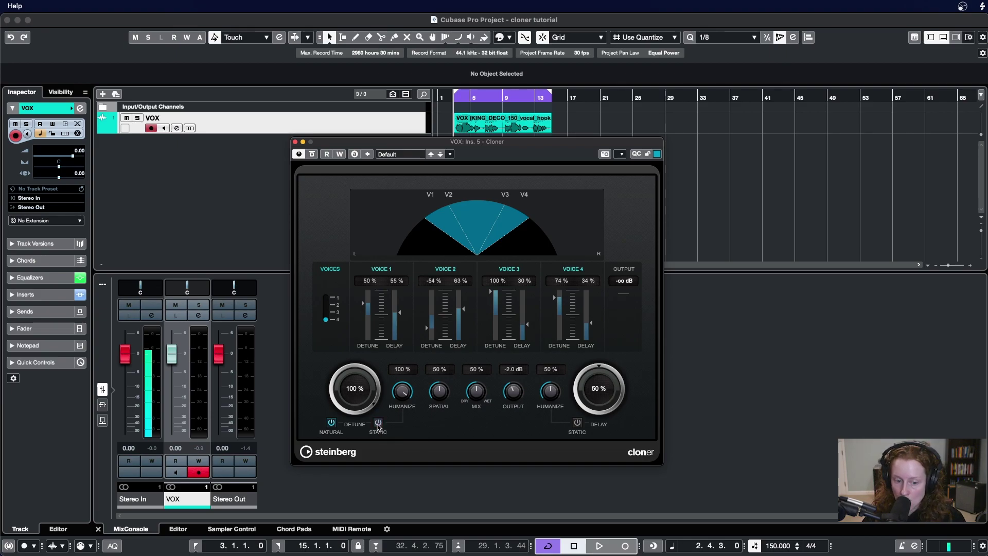
left_click_drag(399, 395, 394, 434)
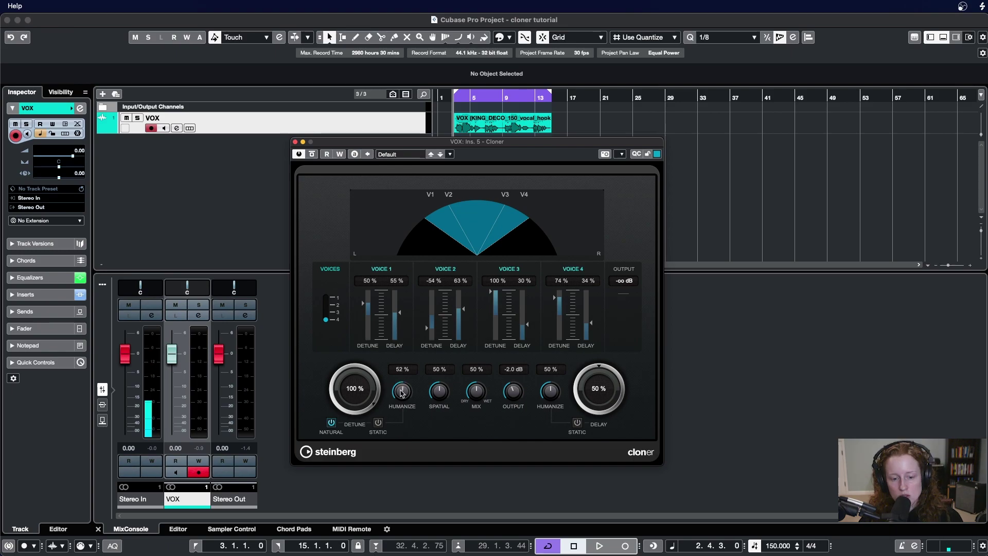
scroll(402, 391, "up", 3)
left_click_drag(400, 386, 400, 394)
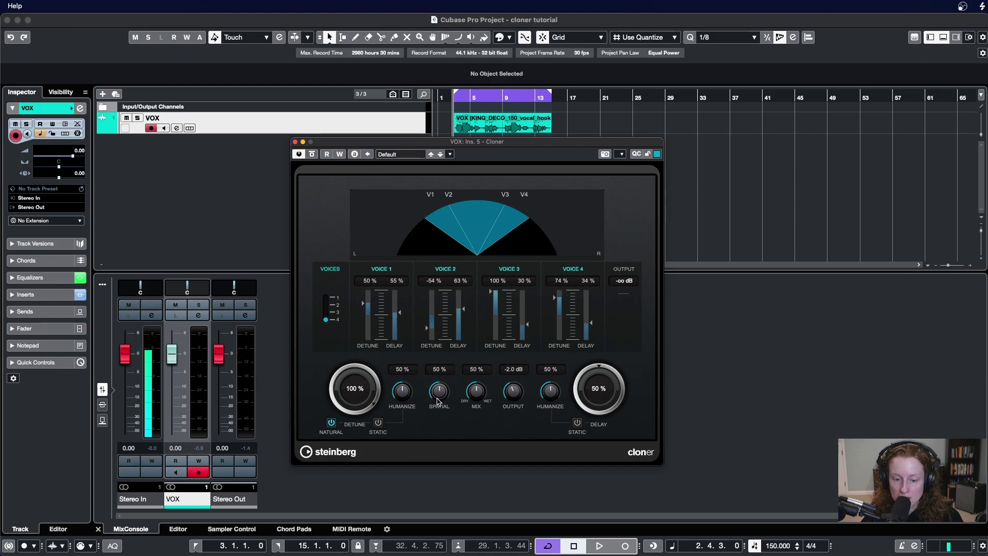
left_click_drag(438, 401, 429, 427)
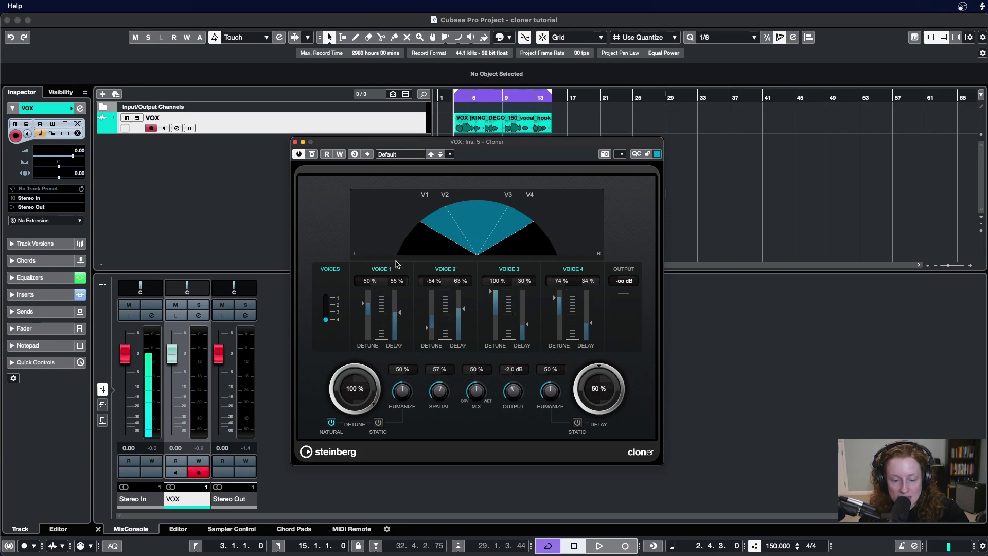
left_click_drag(441, 396, 442, 410)
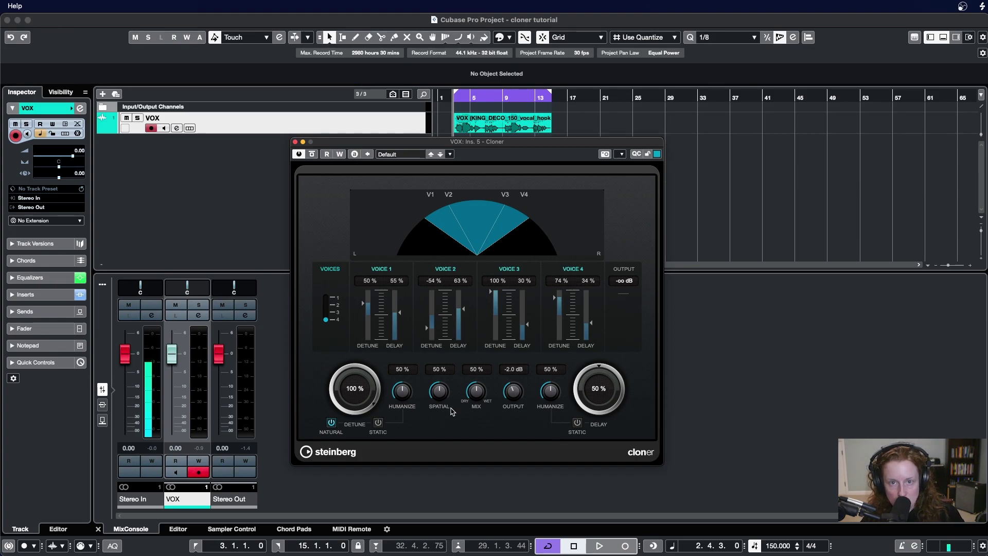
left_click_drag(477, 393, 485, 356)
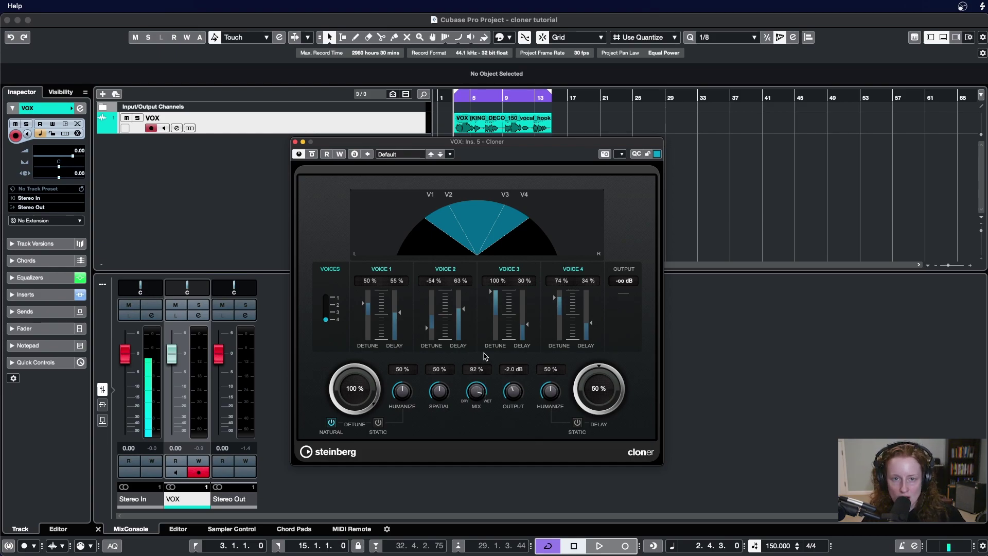
left_click_drag(476, 391, 473, 412)
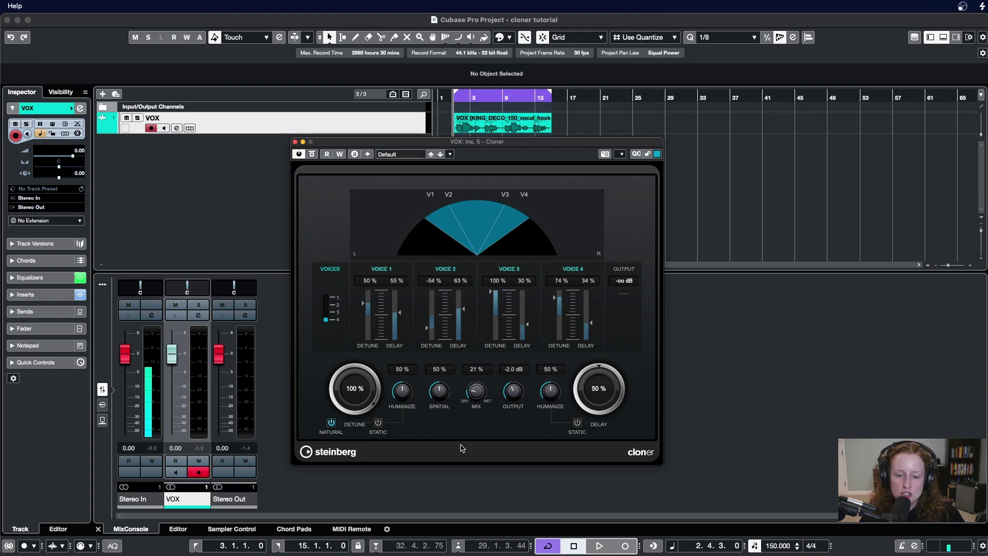
left_click_drag(460, 465, 458, 462)
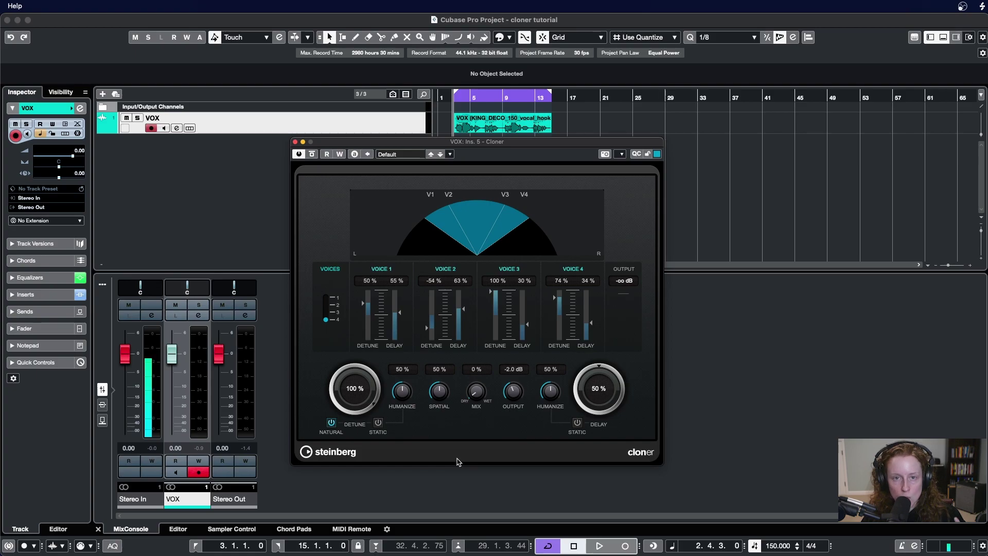
left_click_drag(457, 462, 512, 399)
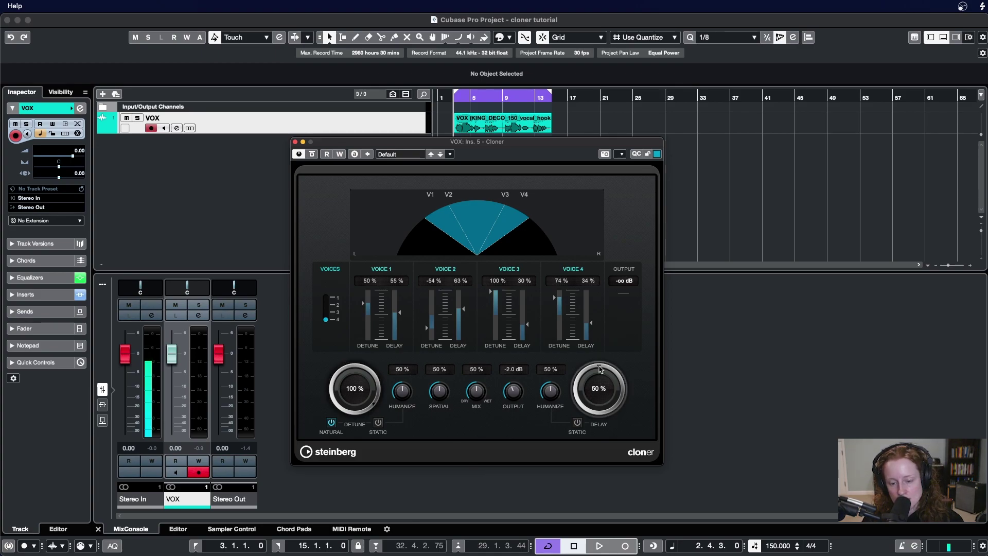
left_click_drag(599, 368, 566, 407)
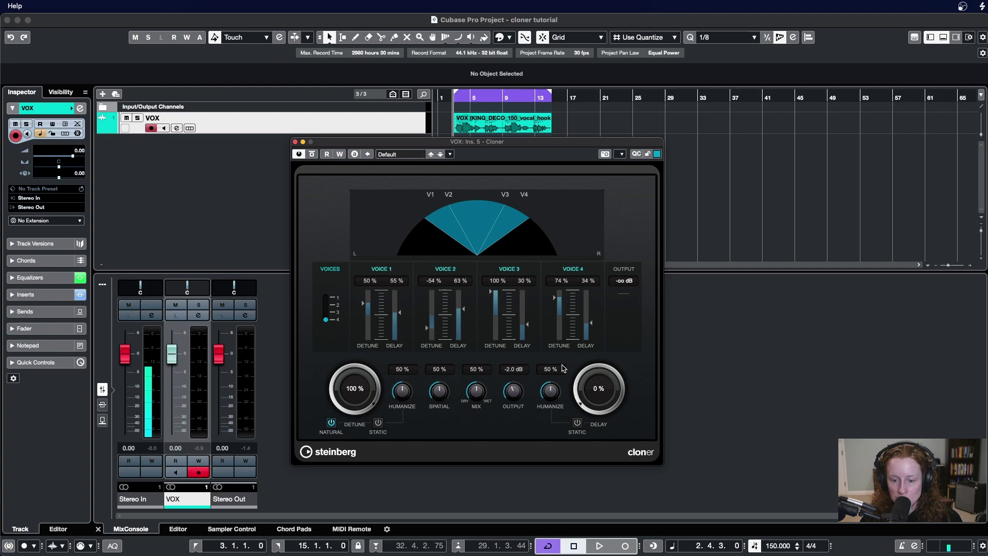
left_click_drag(596, 393, 604, 257)
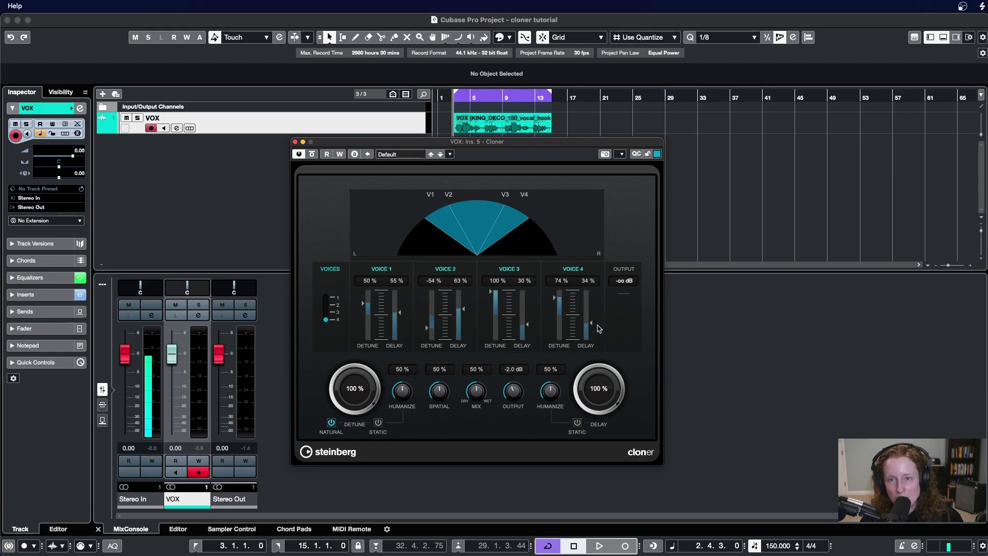
- Toggle Static Delay and lower the delay Humanize knob to about 26 %
left_click(576, 422)
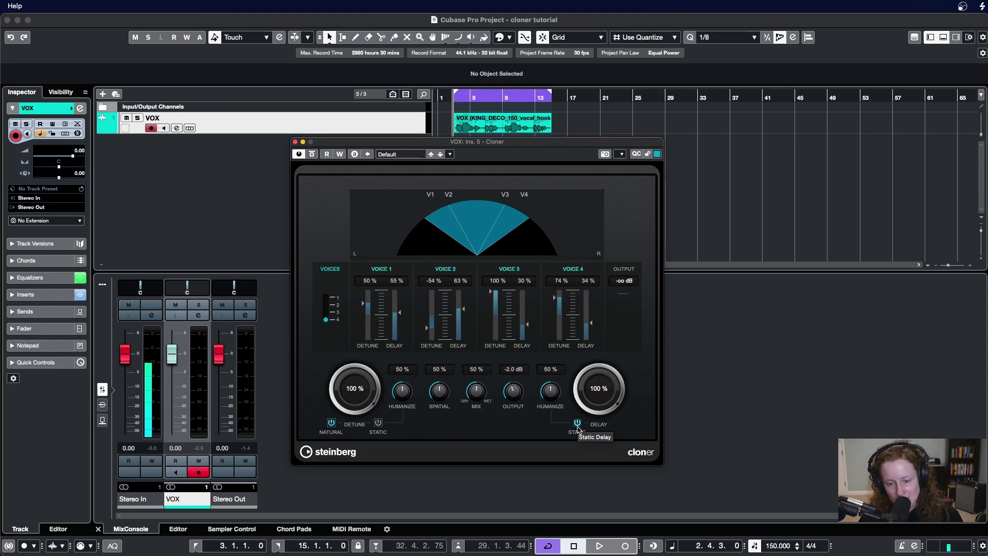
left_click_drag(551, 396, 599, 432)
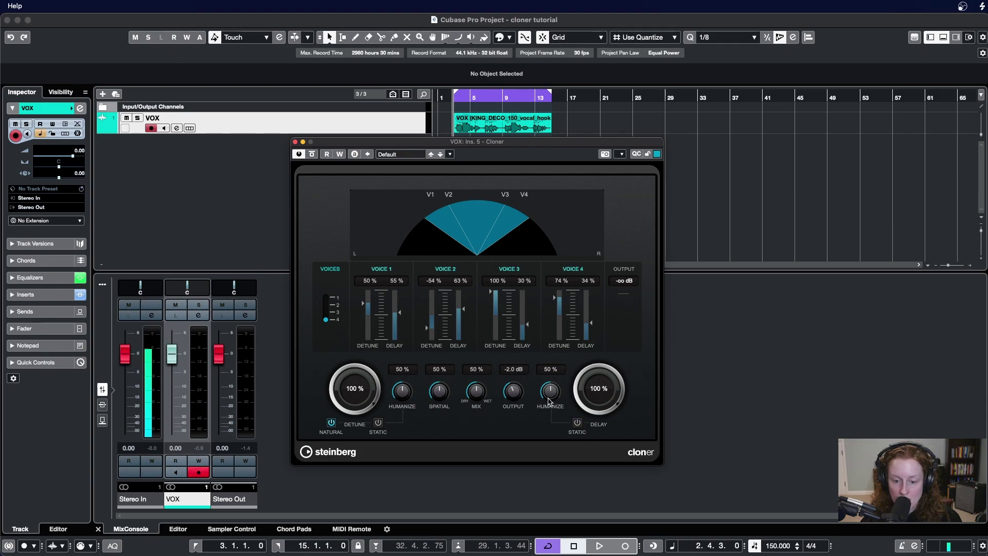
left_click_drag(548, 401, 542, 418)
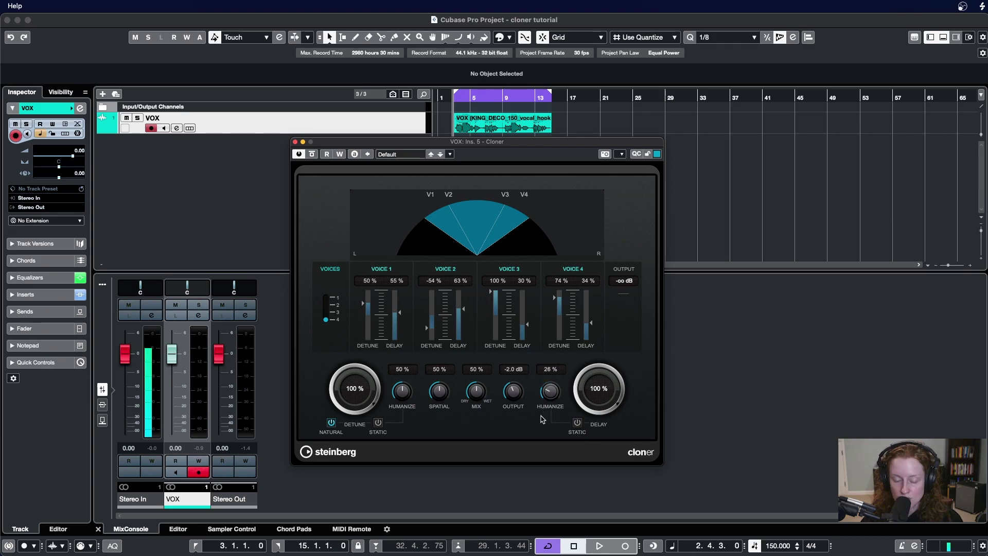
- Close the Cloner window and nudge the project position back and forward
left_click(295, 141)
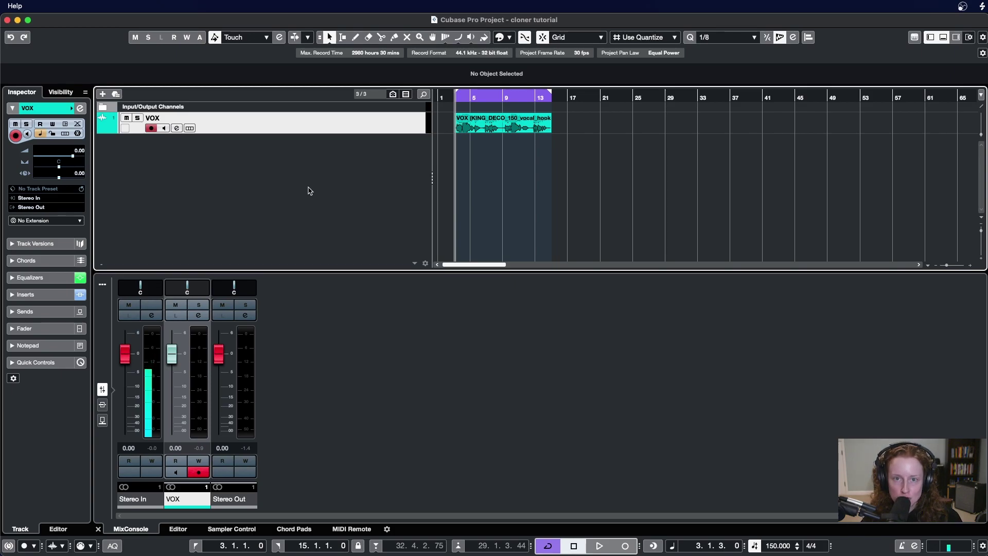
key("minus")
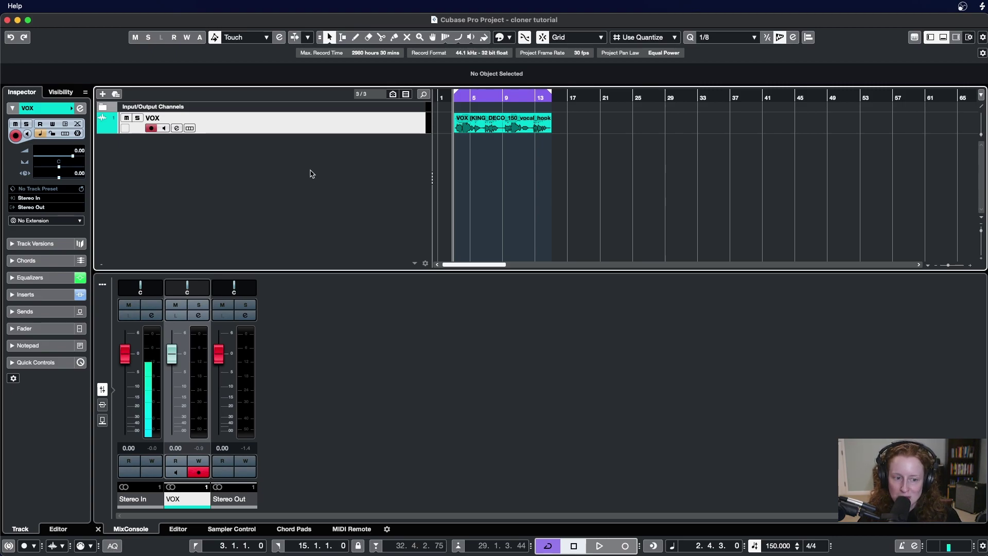
key("plus")
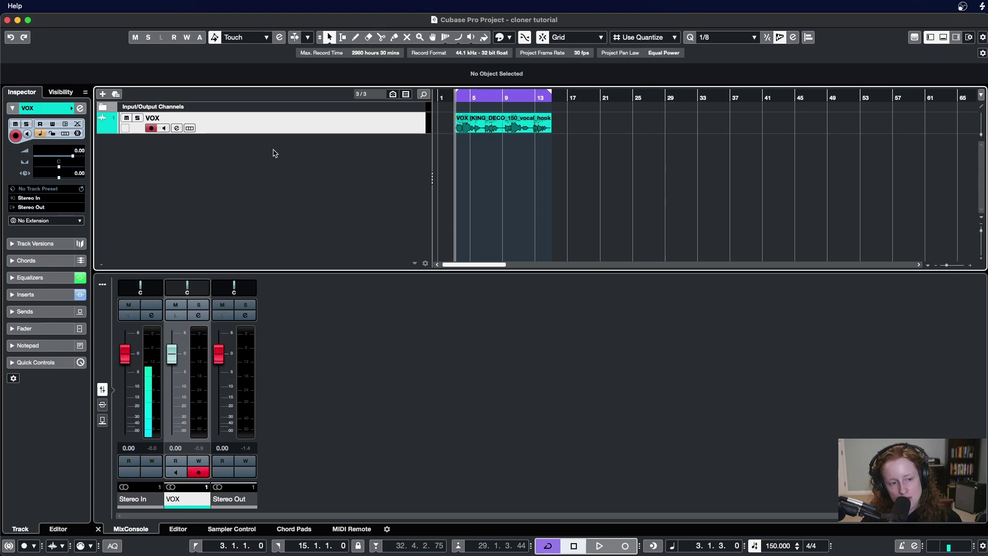
- Add an FX track named CLONER with the Cloner effect loaded
right_click(257, 173)
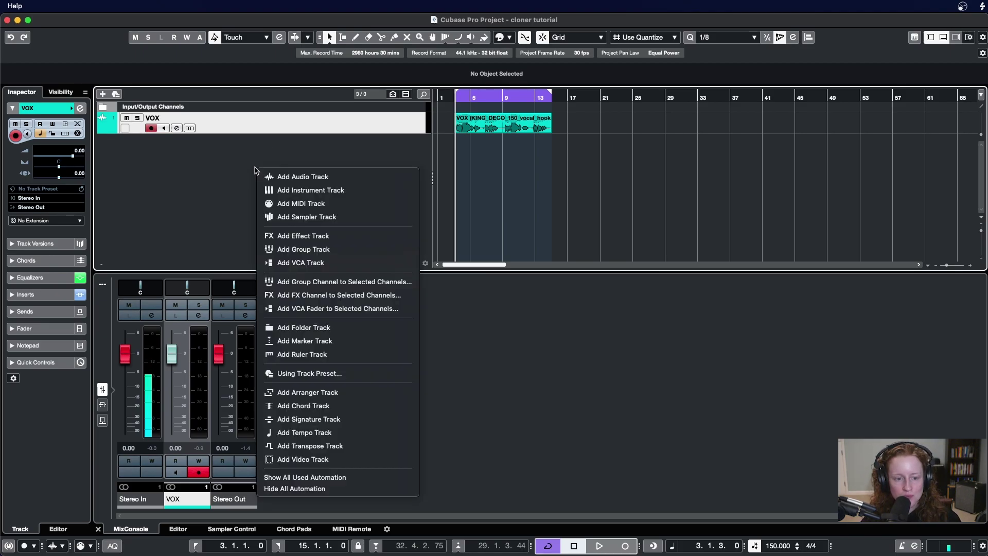
left_click(309, 237)
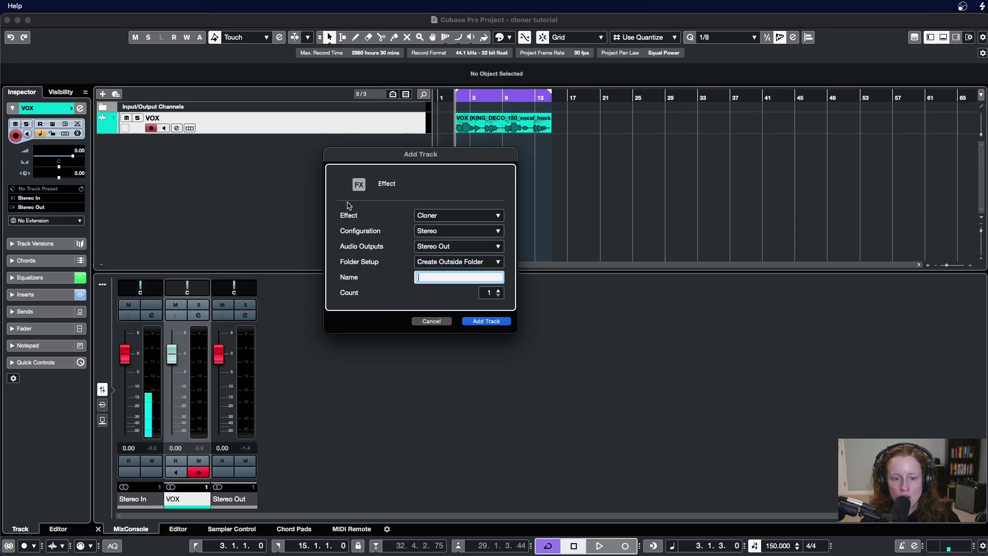
left_click(497, 218)
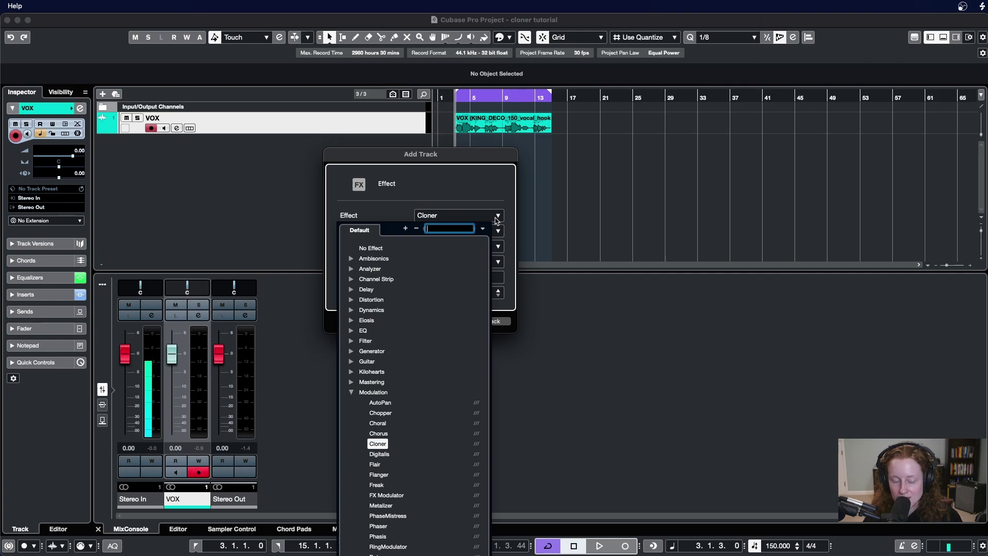
type("cloner")
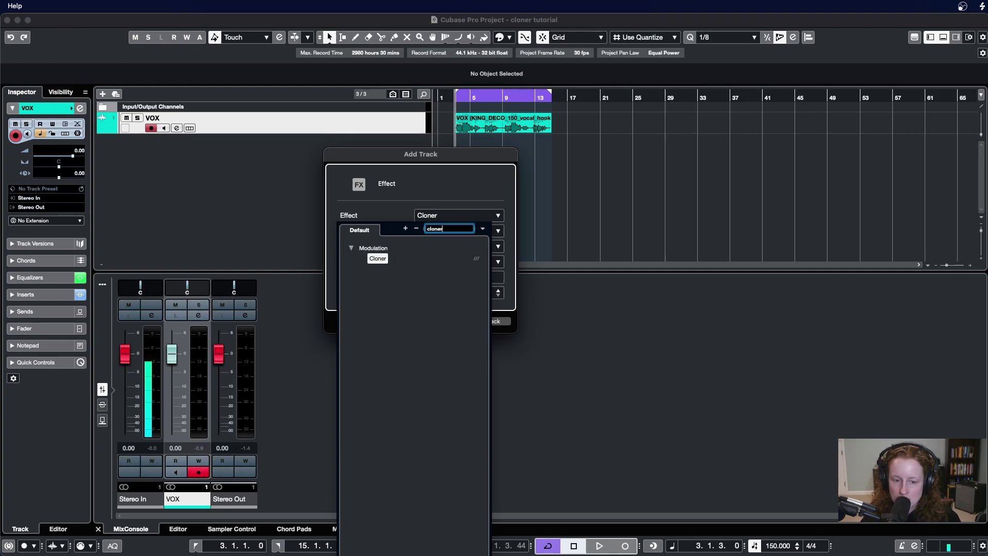
key("Return")
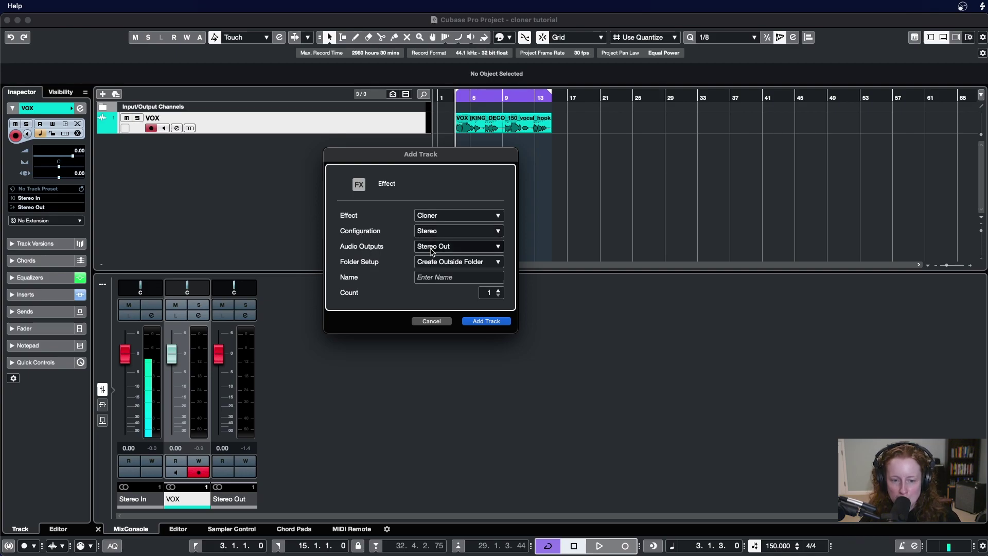
left_click(433, 278)
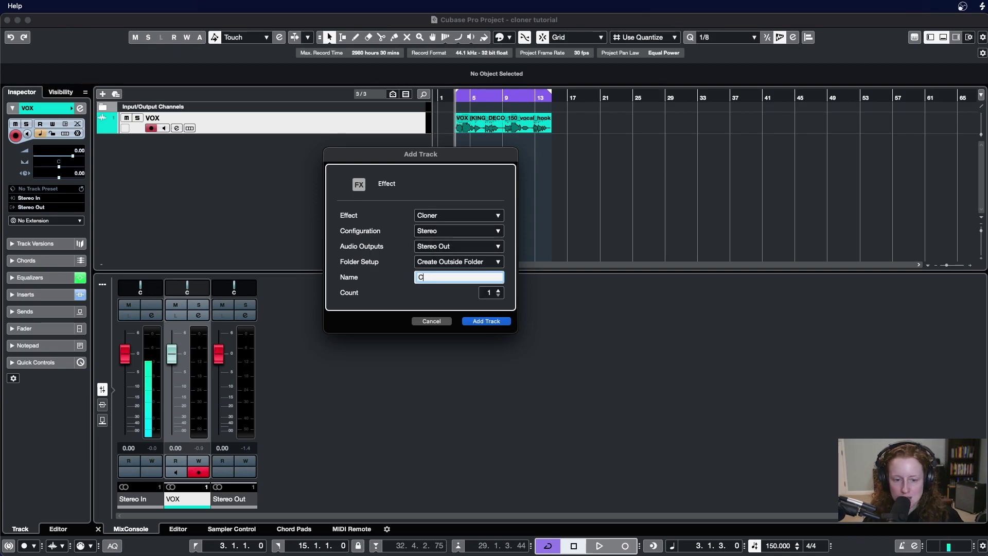
type("CLONER")
key("Return")
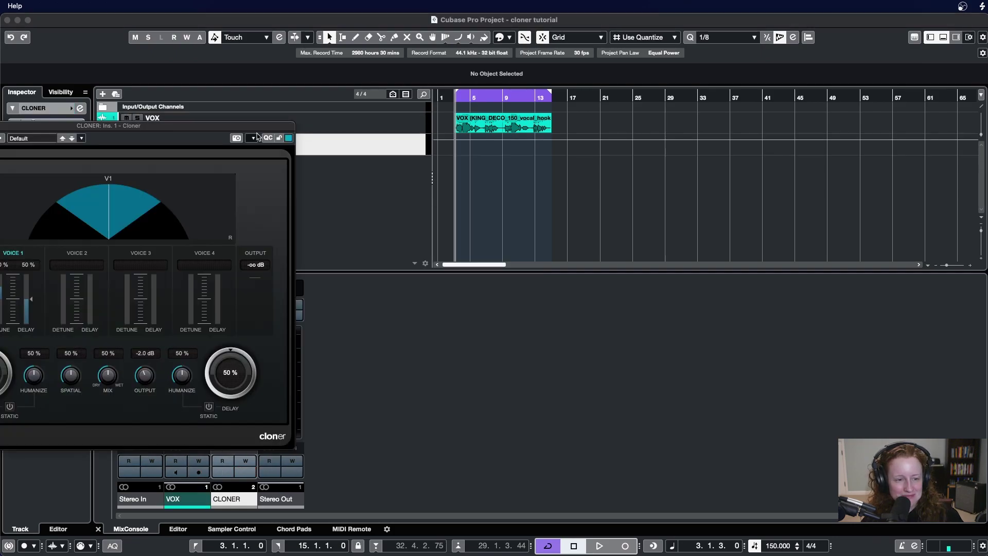
- Load the Vocal Doubler preset into the CLONER track's Cloner and close its window
left_click_drag(214, 139, 513, 134)
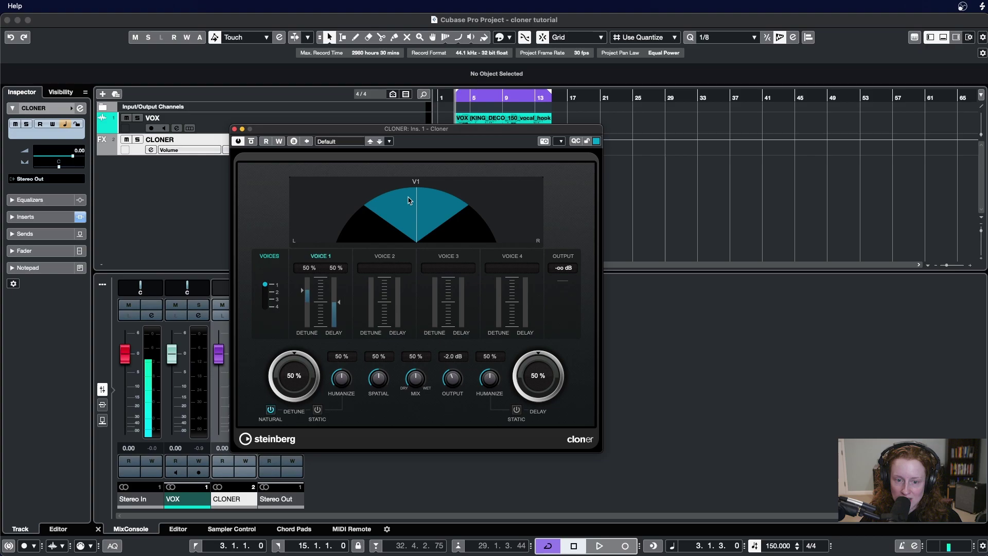
left_click_drag(416, 135, 457, 140)
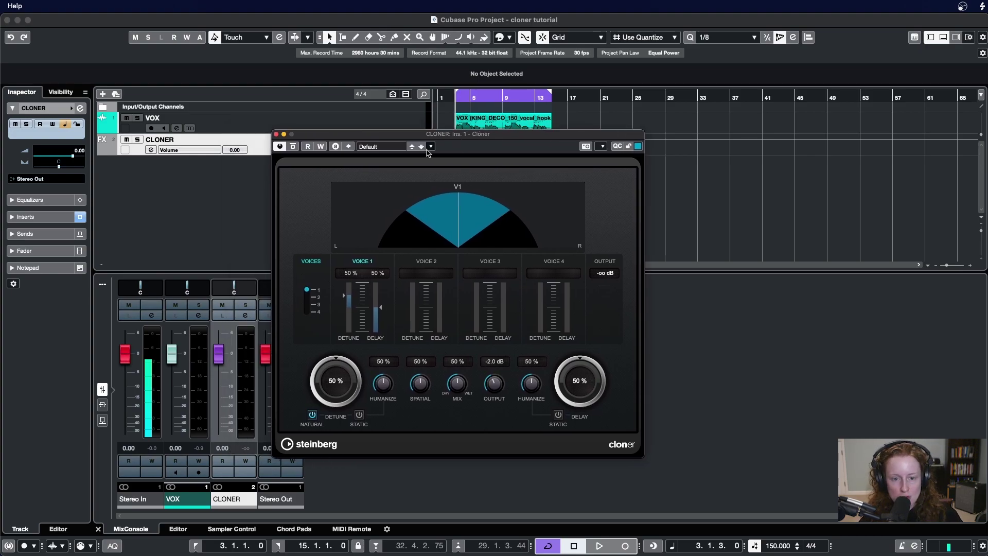
left_click(430, 149)
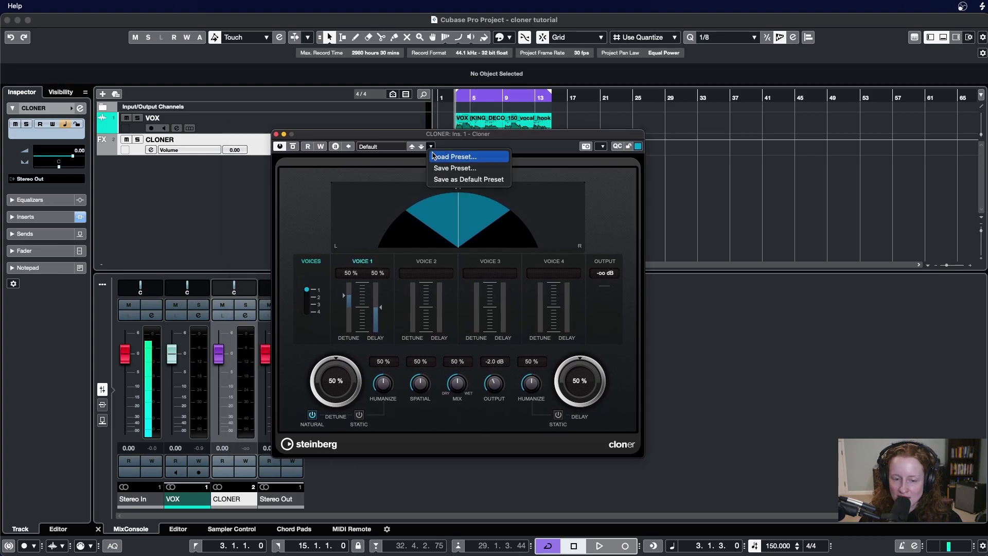
left_click(432, 156)
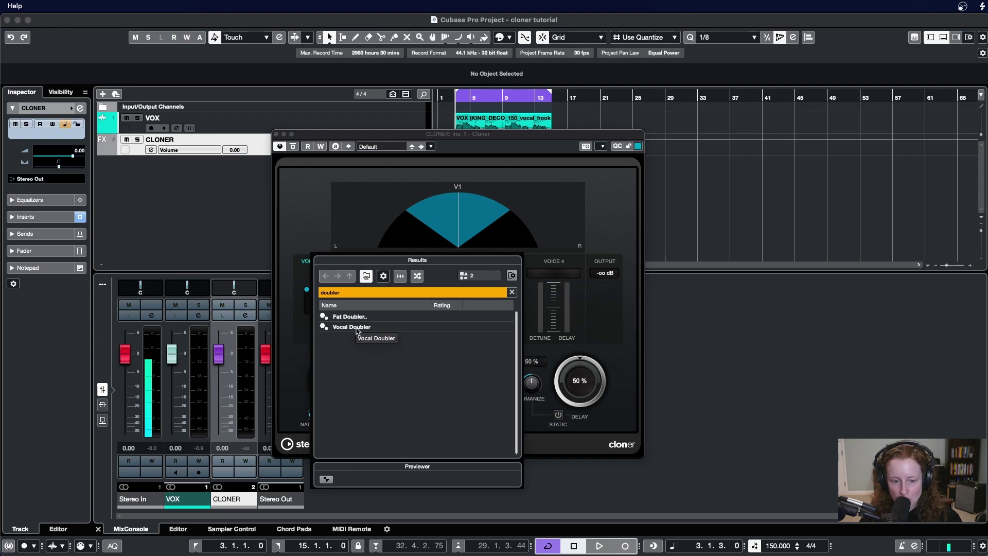
double_click(357, 328)
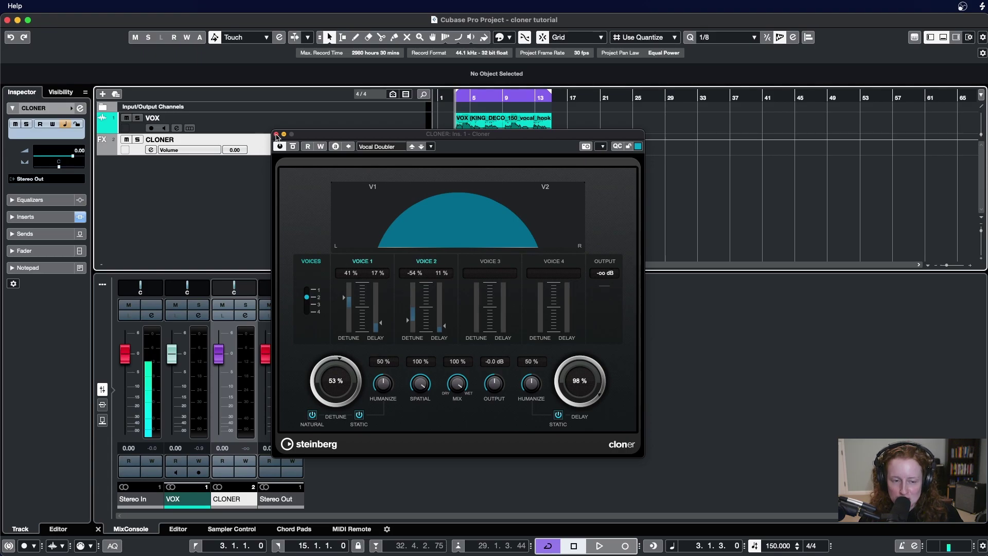
left_click(276, 135)
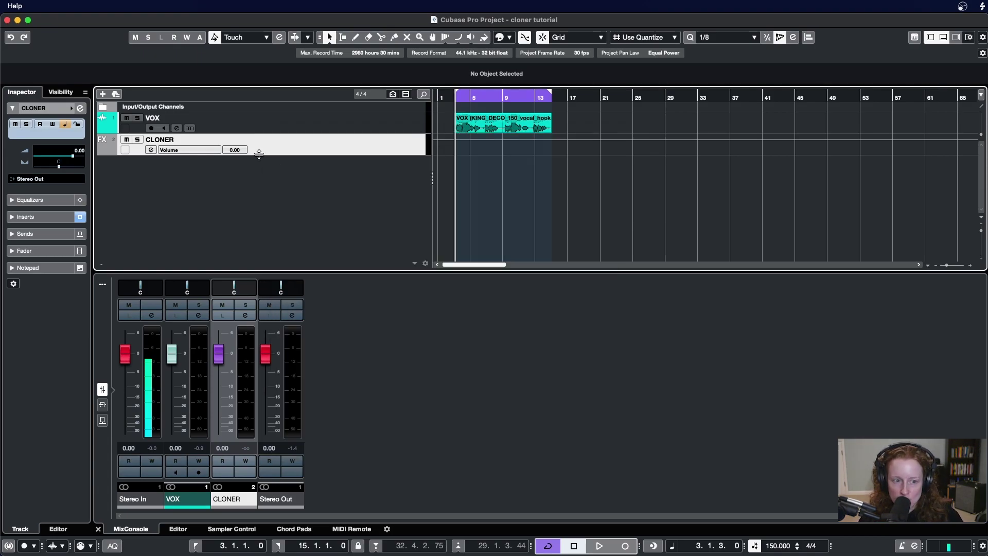
- Route the VOX track's Send 1 to CLONER and switch that send on
left_click(281, 129)
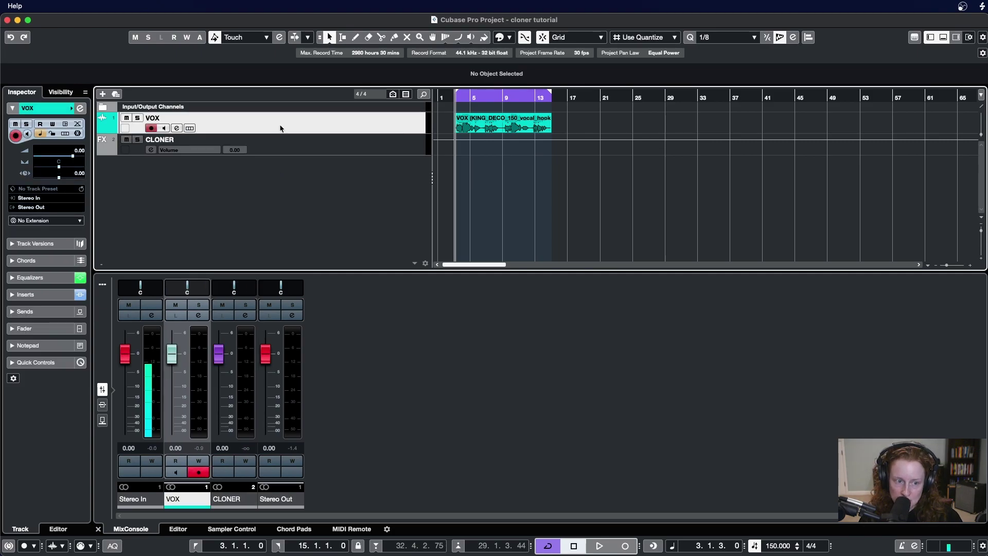
left_click(176, 128)
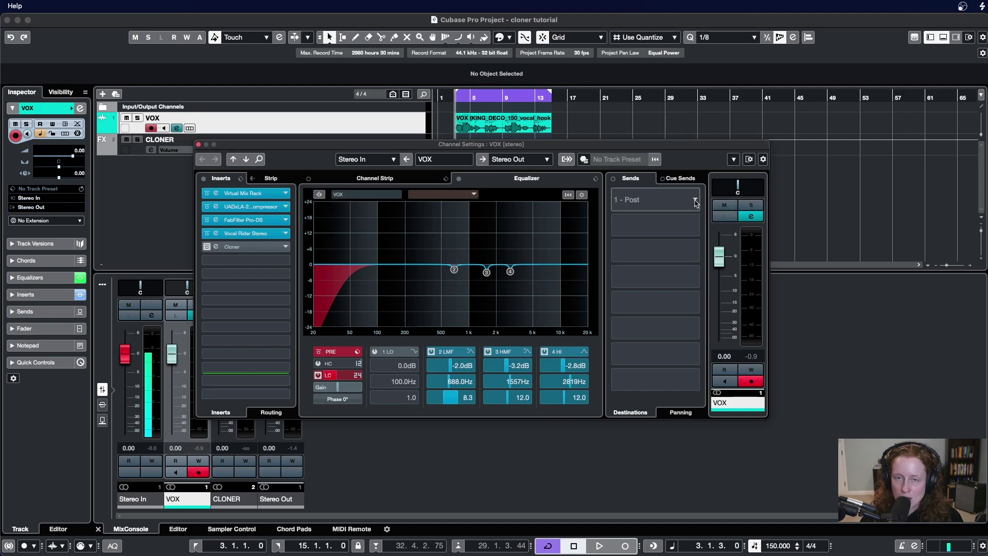
left_click(695, 201)
left_click(695, 201)
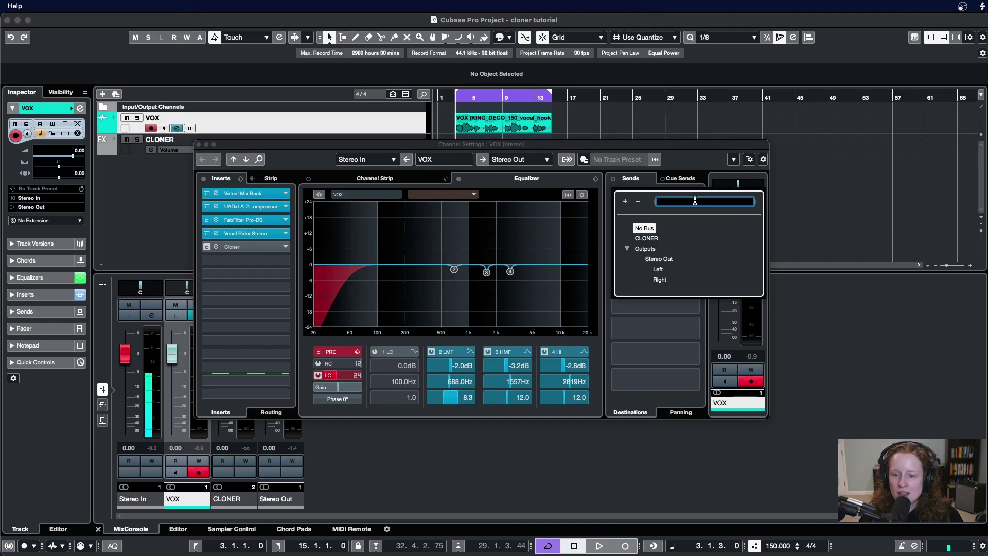
left_click(646, 239)
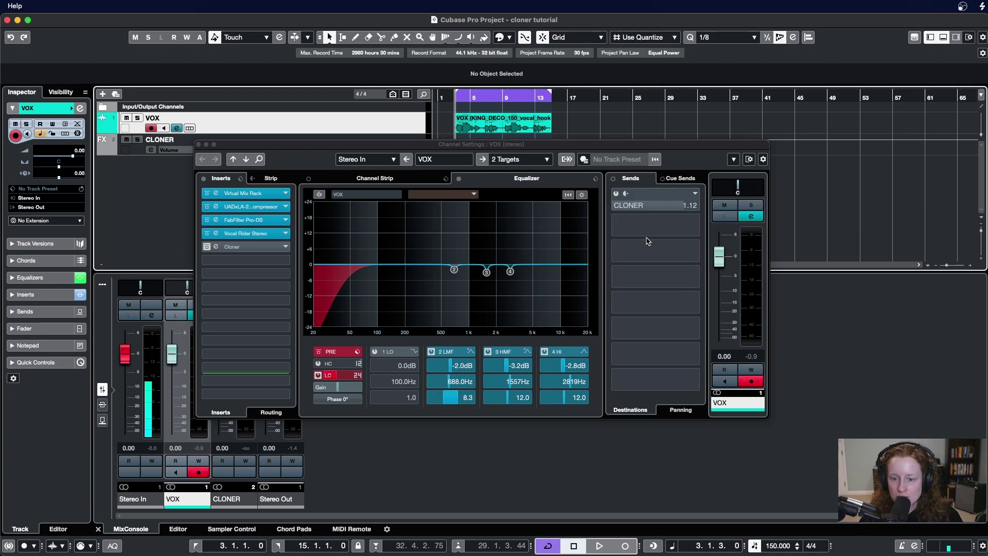
left_click(615, 194)
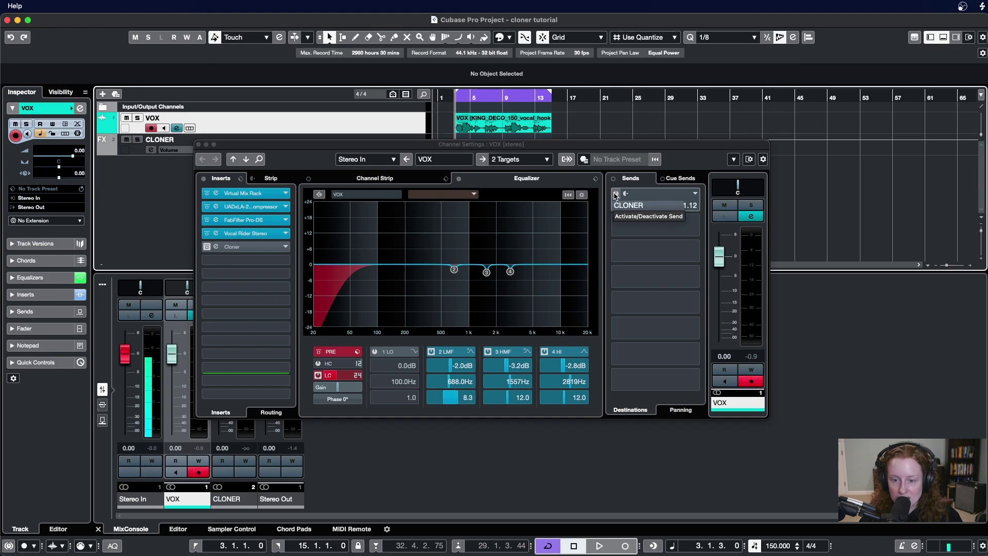
left_click(616, 194)
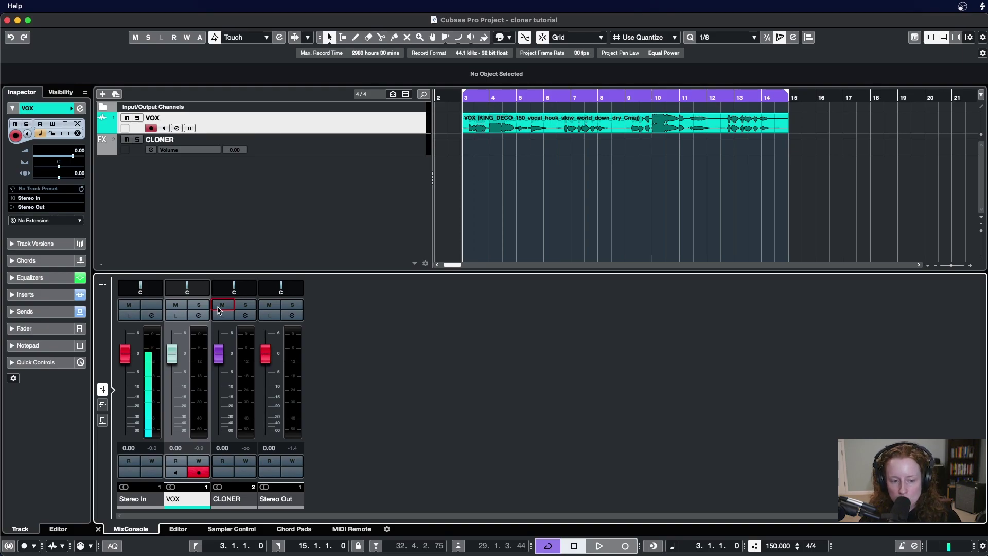
left_click(221, 305)
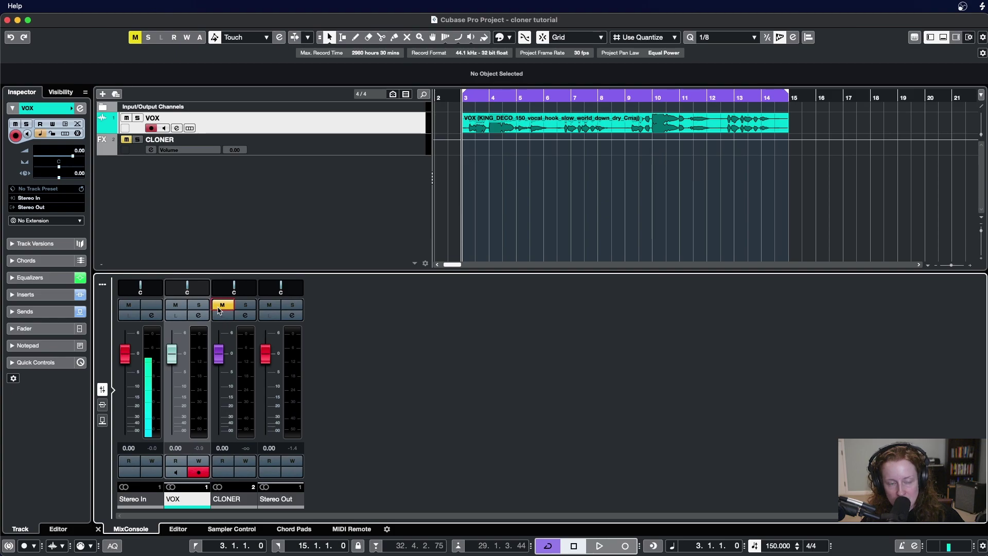
key("space")
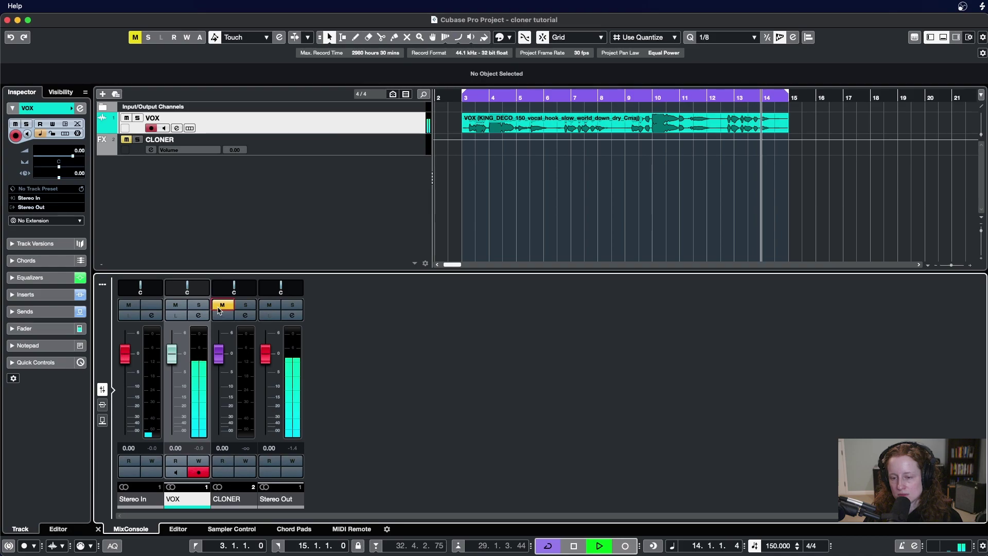
key("space")
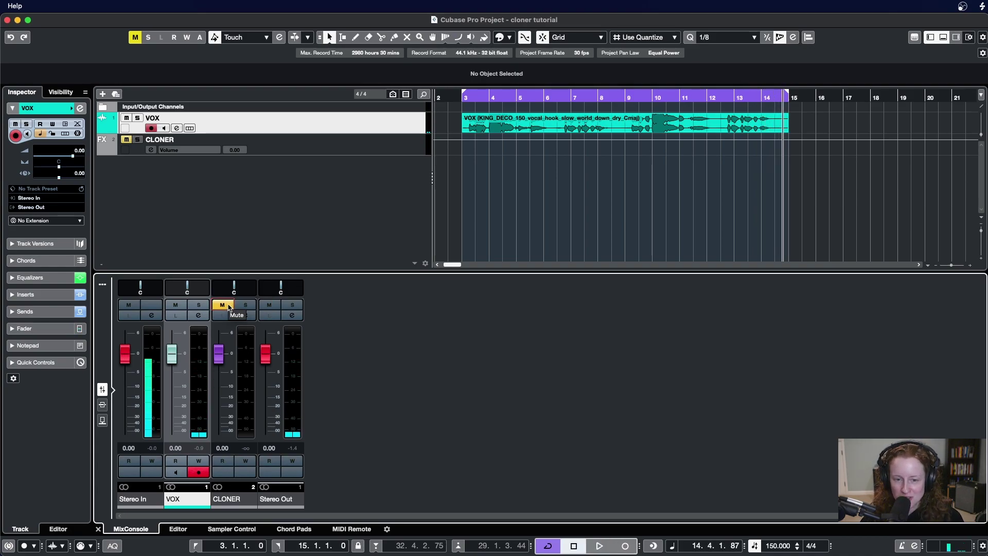
left_click(229, 306)
left_click(462, 97)
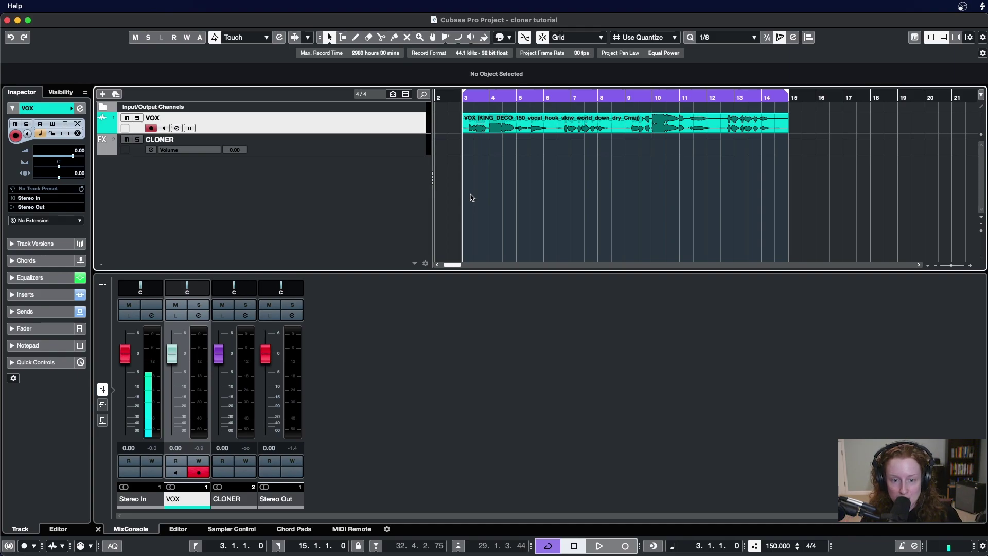
key("space")
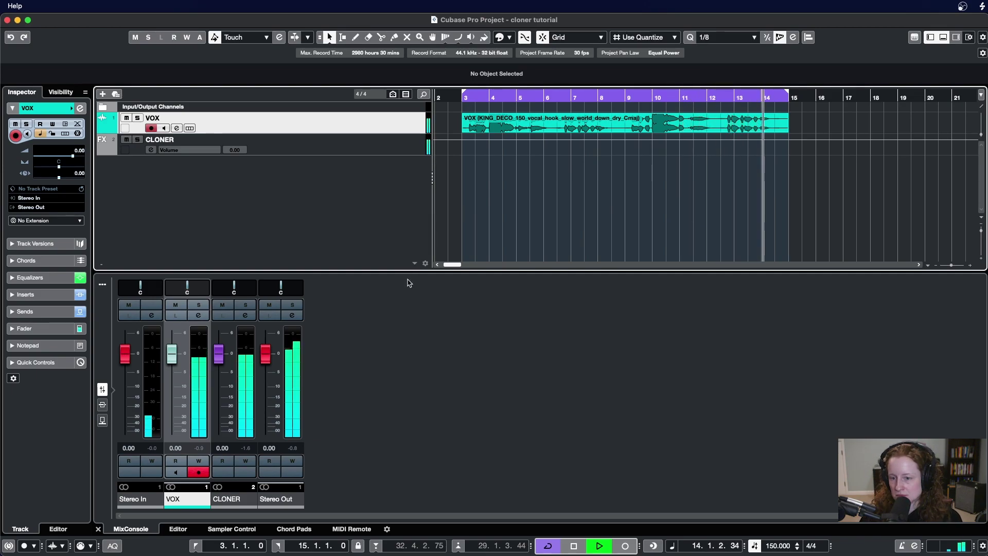
key("space")
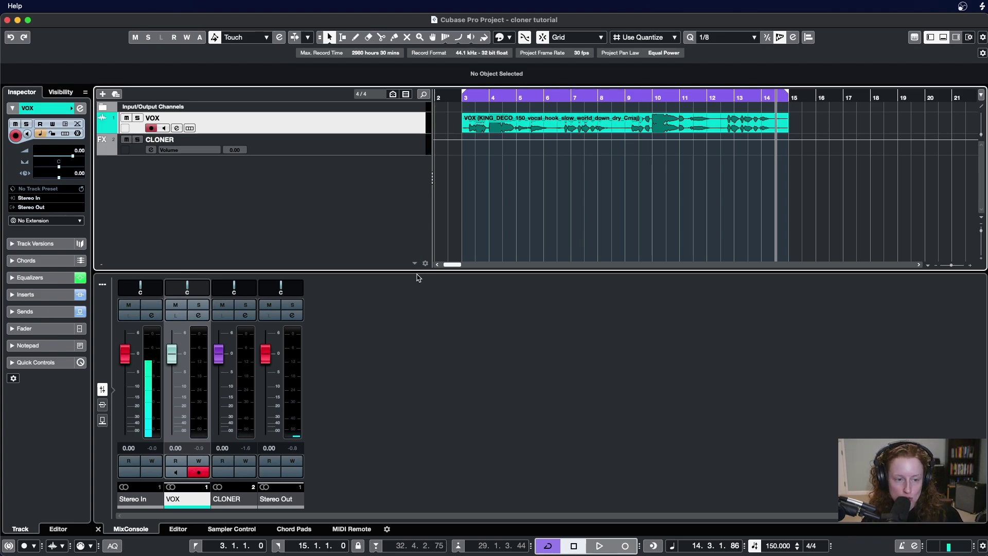
- Return the playhead to bar 3 and lower the CLONER FX fader to -4.27 dB
key("KP_1")
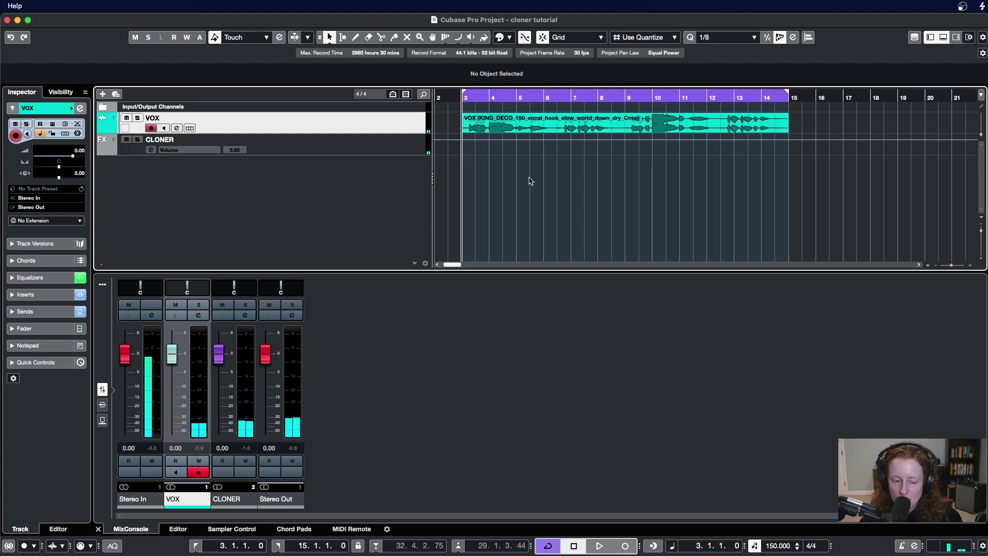
left_click_drag(224, 361, 225, 381)
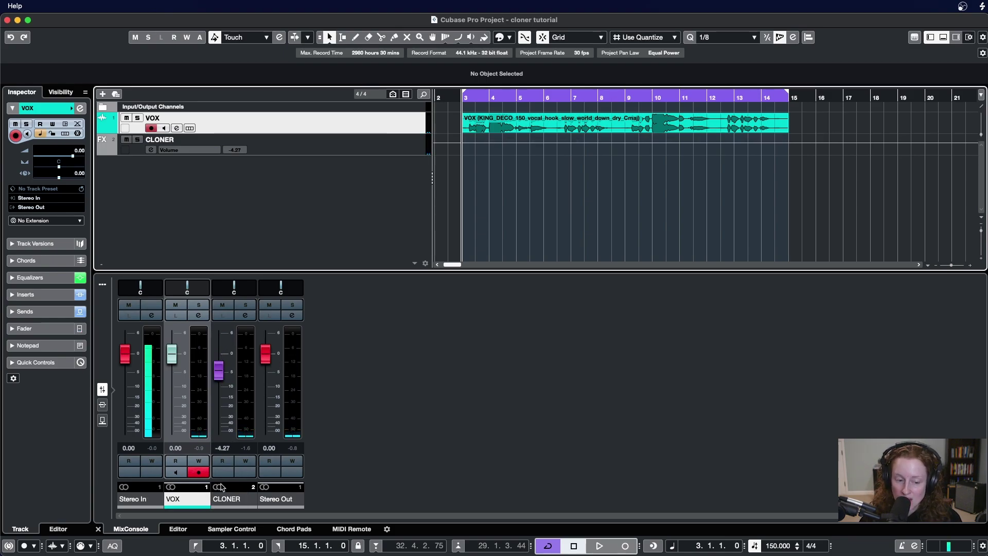